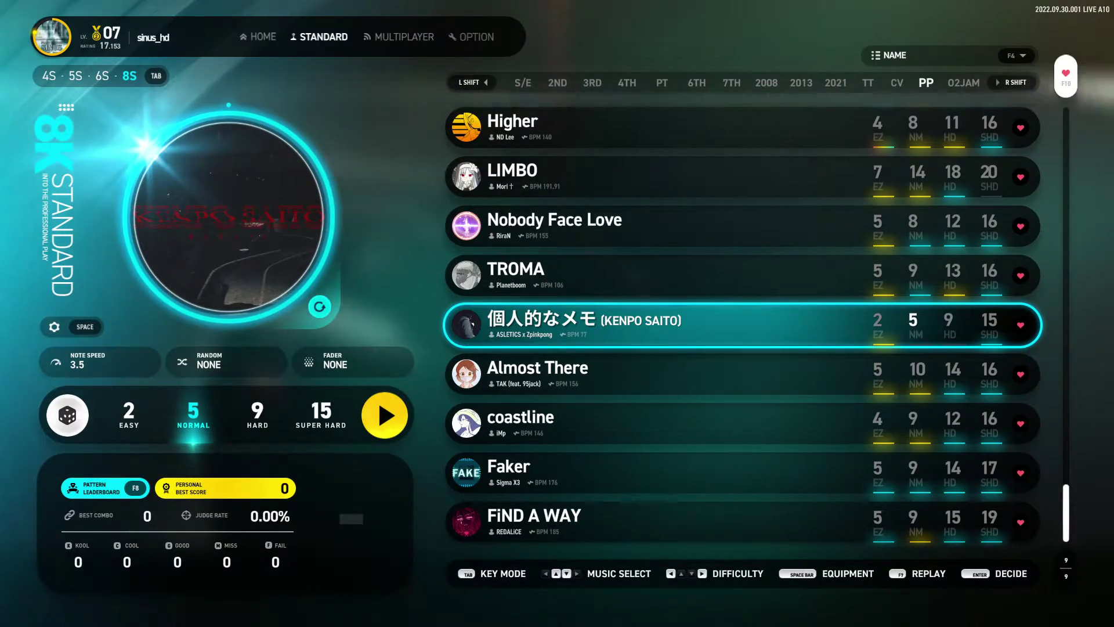
Confirm the 8B Normal selection of 個人的なメモ to launch the song
{"action": "key", "text": "Return"}
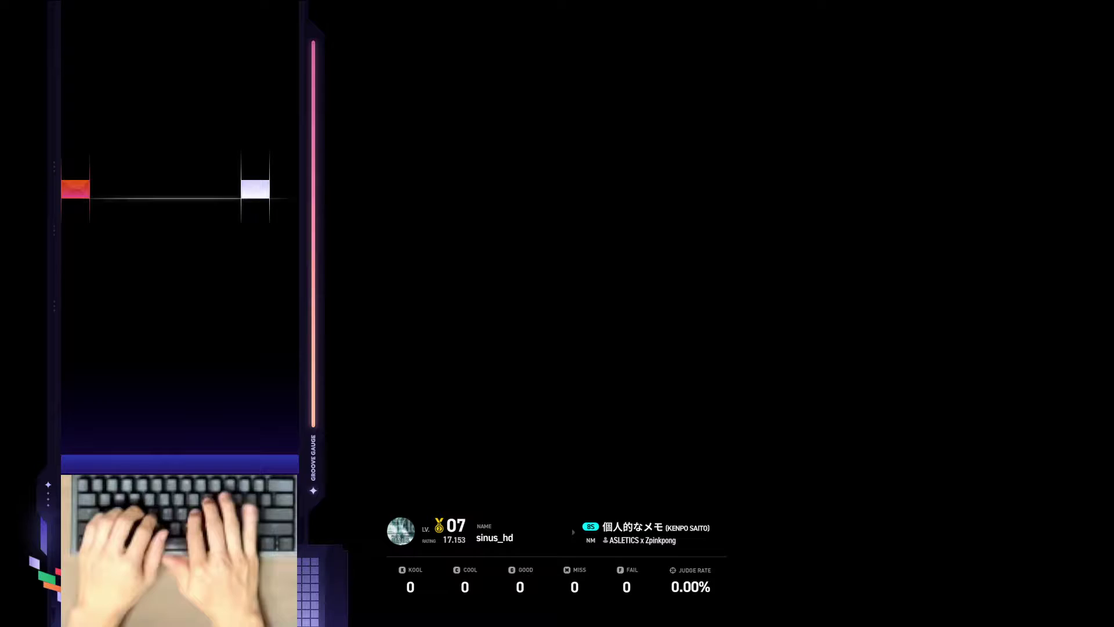
Hit the opening a+l, f, a+k and d notes to start the combo cleanly
{"action": "key", "text": "a"}
{"action": "key", "text": "l"}
{"action": "key", "text": "f"}
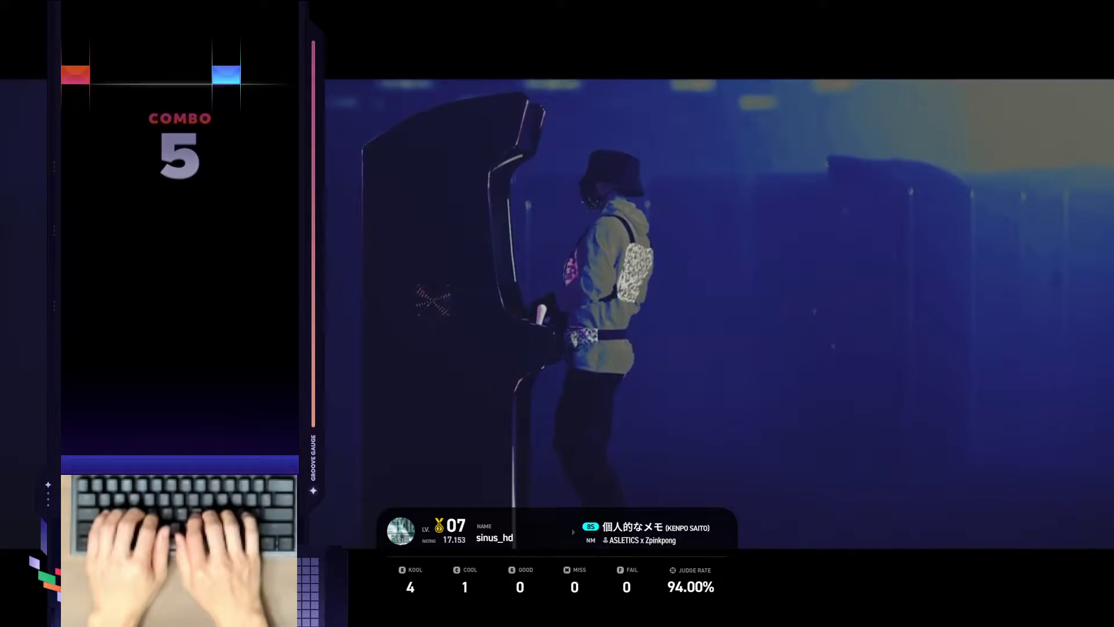
{"action": "key", "text": "a"}
{"action": "key", "text": "k"}
{"action": "key", "text": "d"}
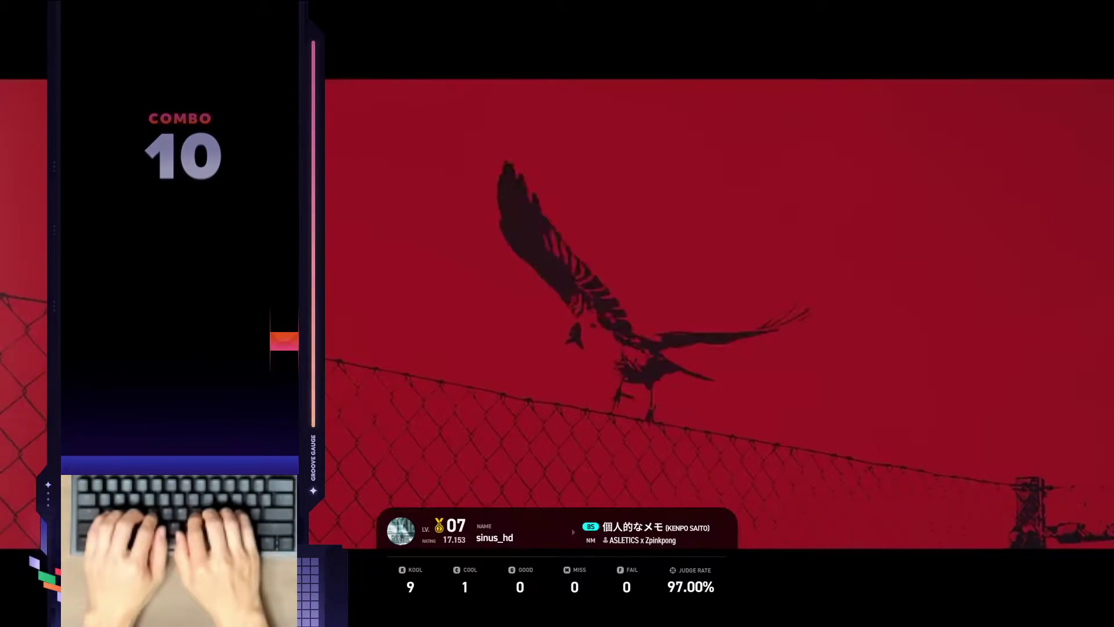
{"action": "key", "text": "a"}
{"action": "key", "text": "l"}
{"action": "key", "text": "f"}
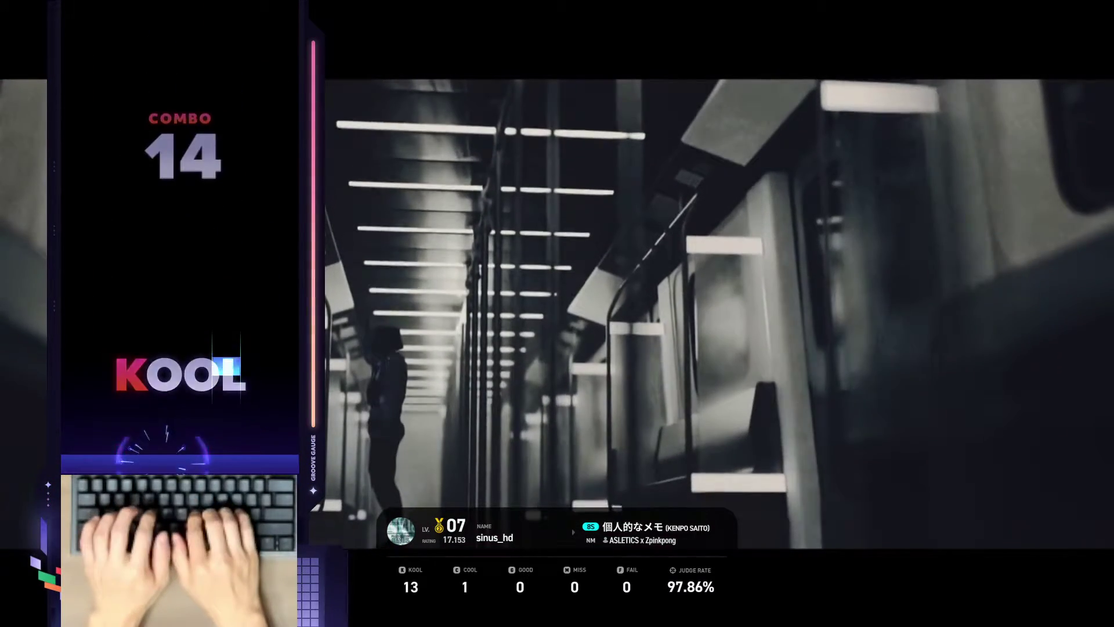
{"action": "key", "text": "d"}
{"action": "key", "text": "d"}
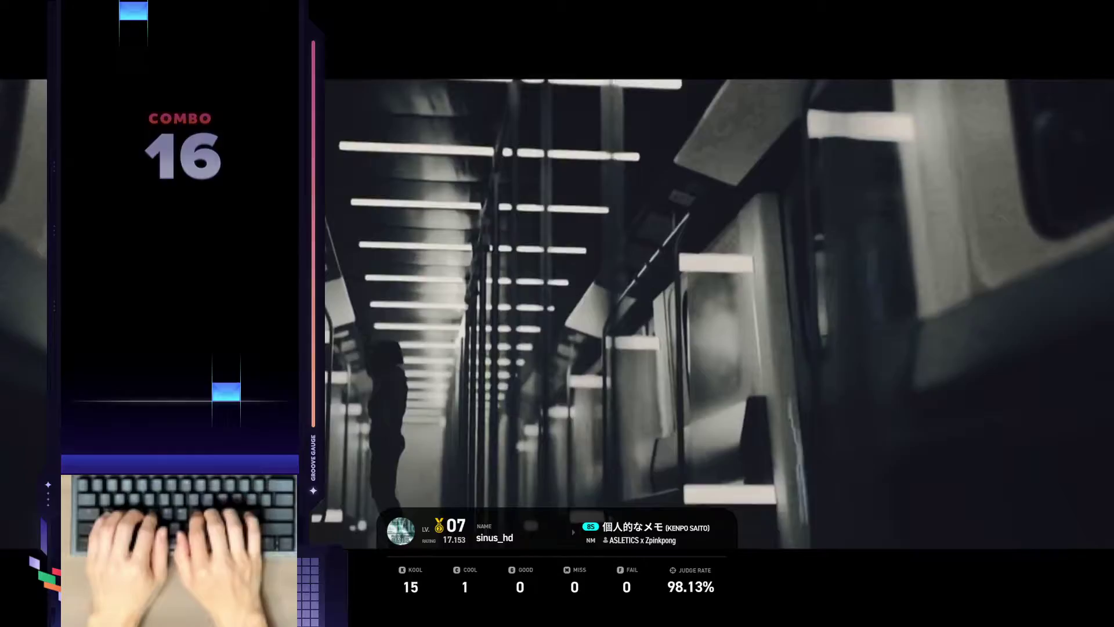
Clear the k, j, s, l and d+k notes at 32-42 s without a miss
{"action": "key", "text": "k"}
{"action": "key", "text": "j"}
{"action": "key", "text": "j"}
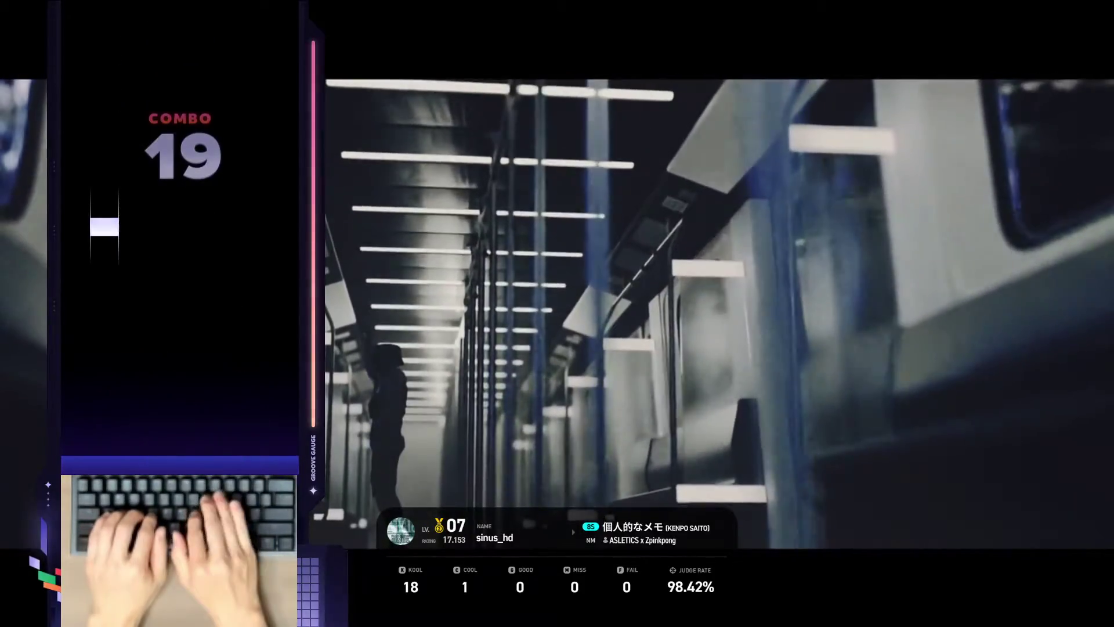
{"action": "key", "text": "s"}
{"action": "key", "text": "l"}
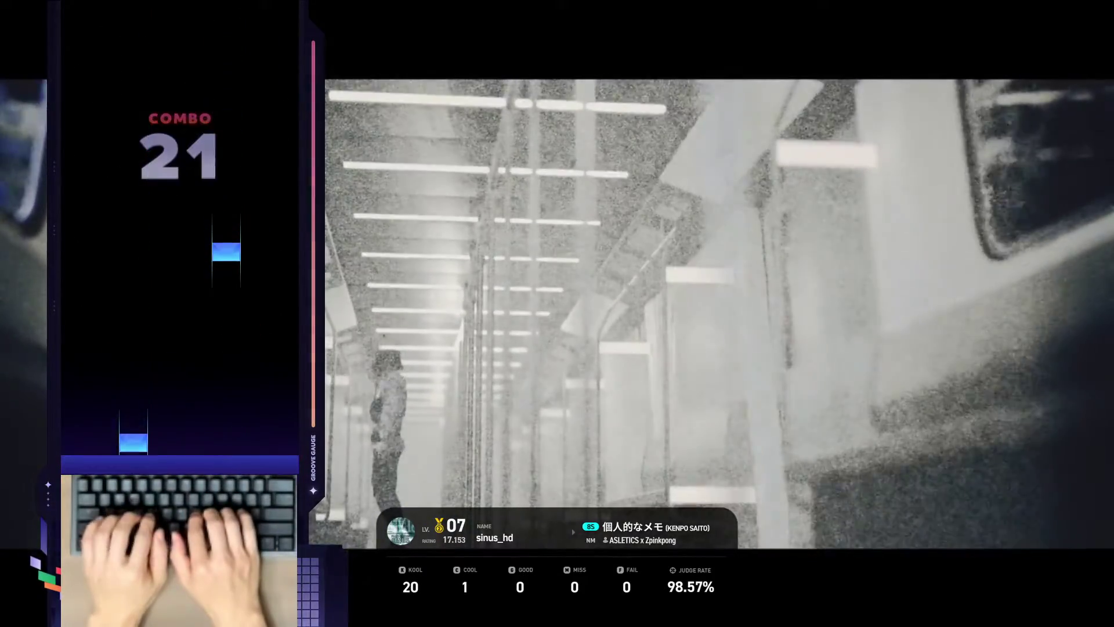
{"action": "key", "text": "d"}
{"action": "key", "text": "k"}
{"action": "key", "text": "s"}
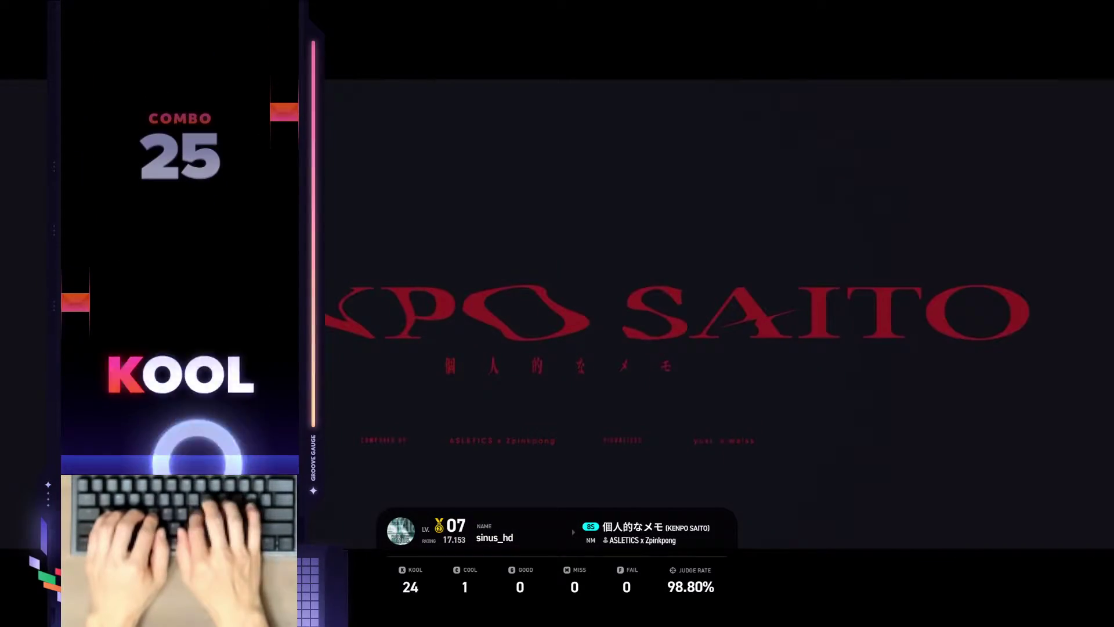
{"action": "key", "text": "l"}
{"action": "key", "text": "d"}
{"action": "key", "text": "d"}
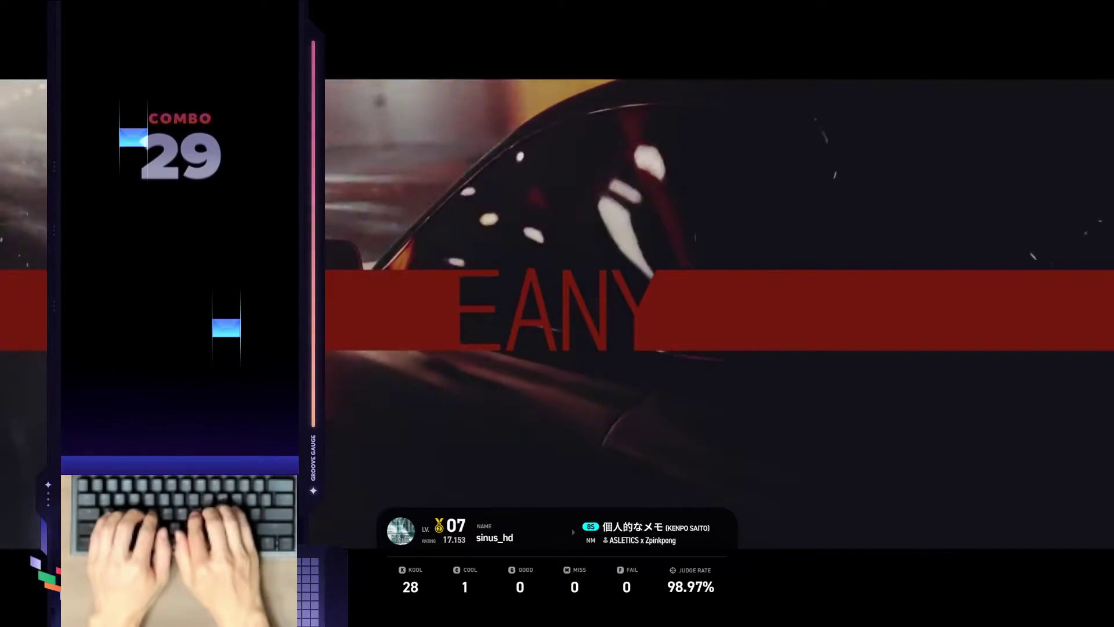
{"action": "key", "text": "k"}
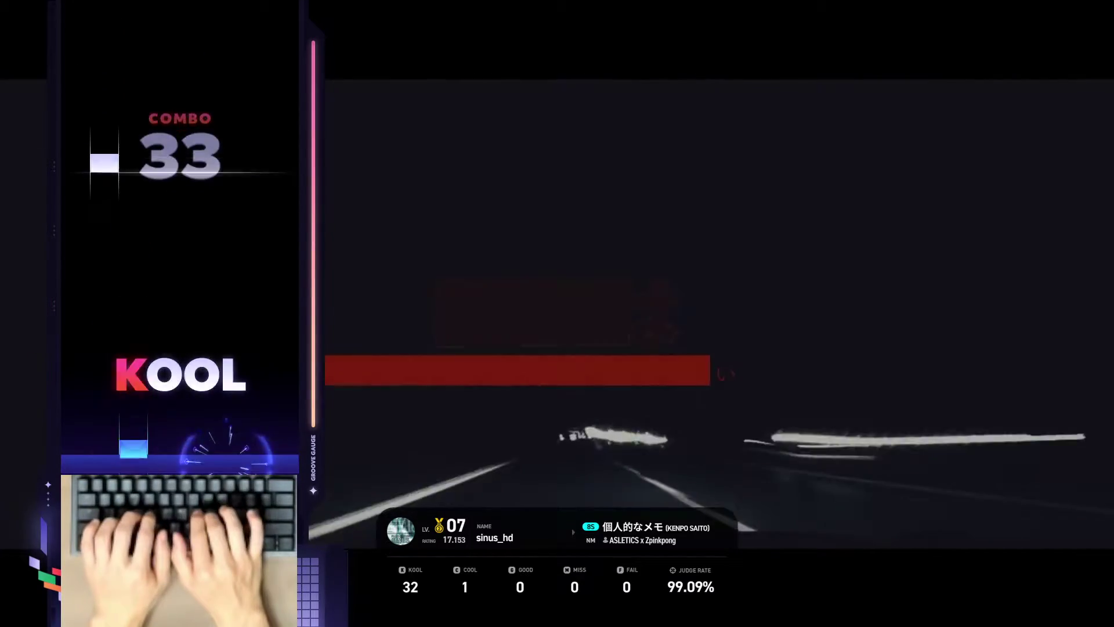
Hit the single d, s, k notes in the 44 s gap and the s+k pairs
{"action": "key", "text": "d"}
{"action": "key", "text": "s"}
{"action": "key", "text": "k"}
{"action": "key", "text": "s"}
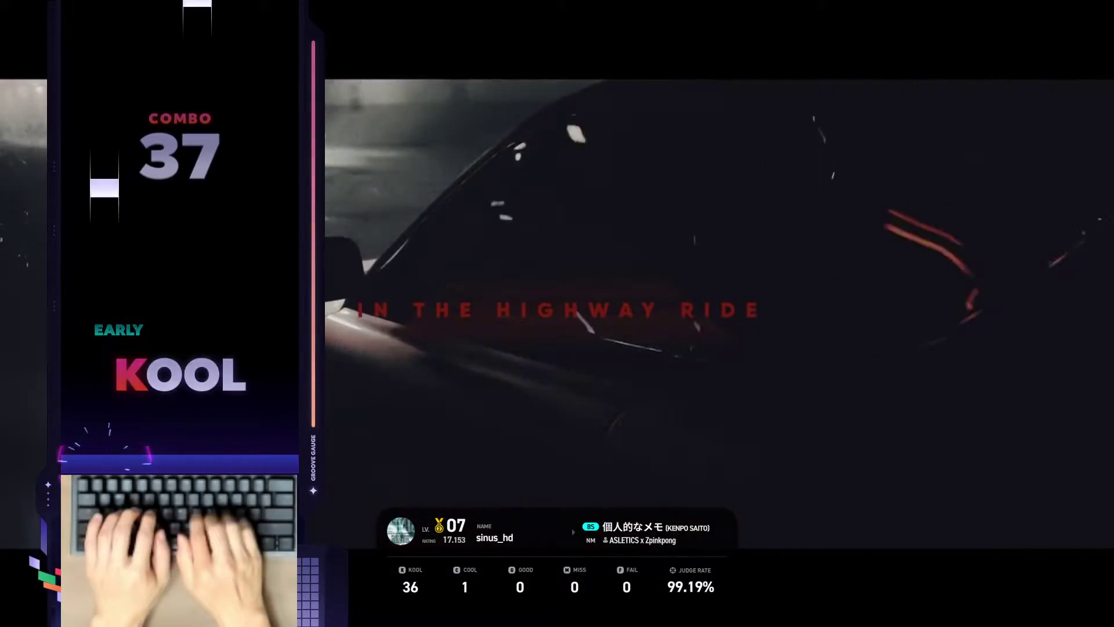
{"action": "key", "text": "s"}
{"action": "key", "text": "k"}
{"action": "key", "text": "s"}
{"action": "key", "text": "k"}
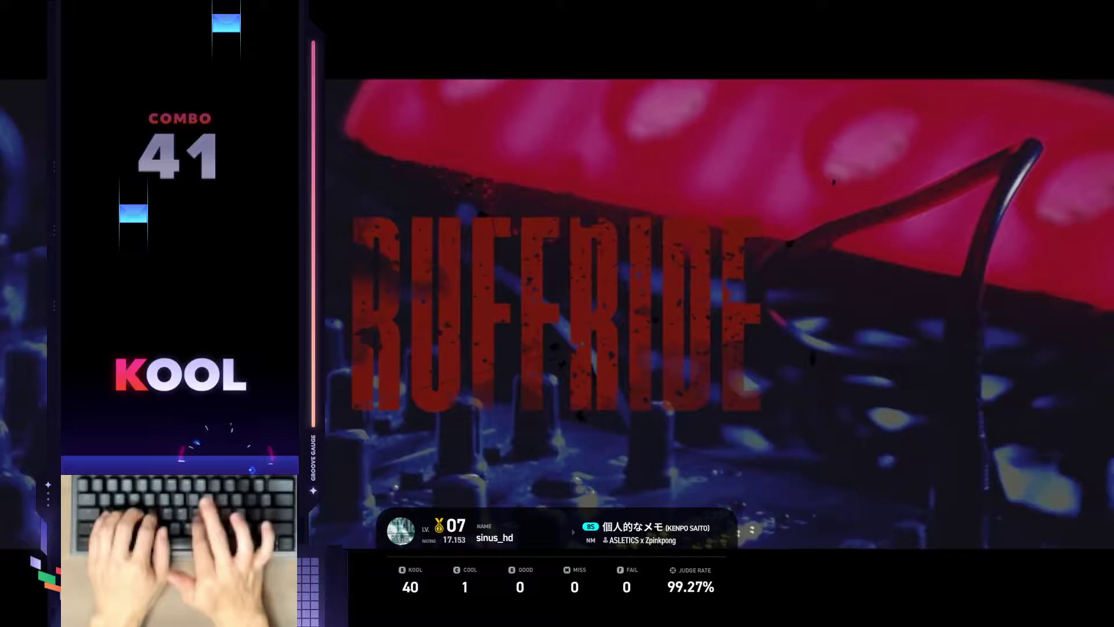
Keep the combo through the d+k chord and k, s, d notes at 48-54 s
{"action": "key", "text": "d"}
{"action": "key", "text": "k"}
{"action": "key", "text": "k"}
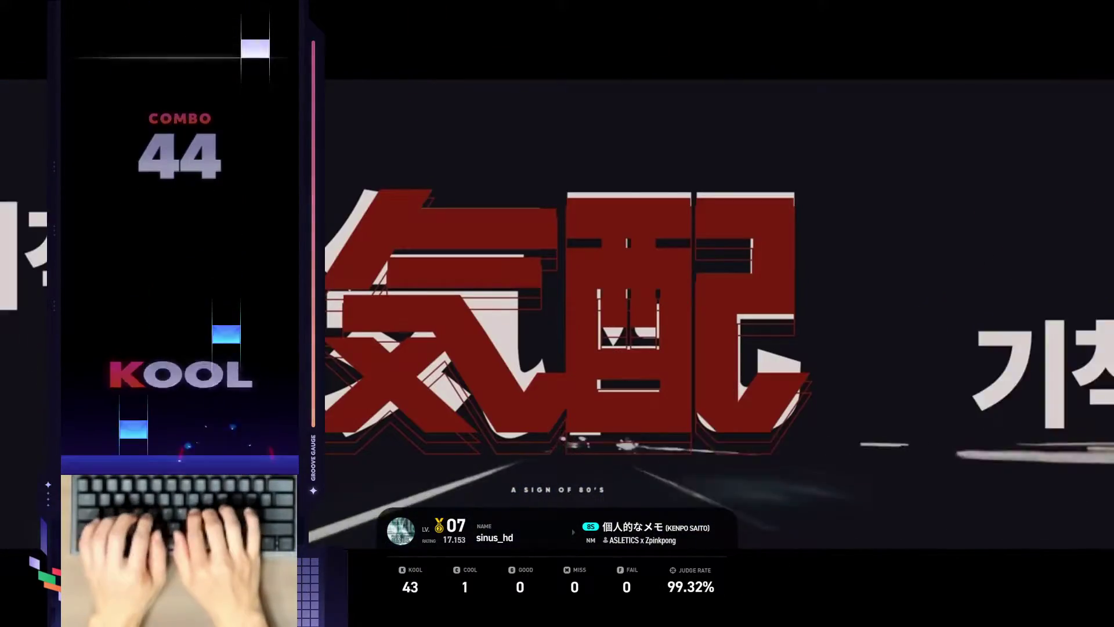
{"action": "key", "text": "s"}
{"action": "key", "text": "k"}
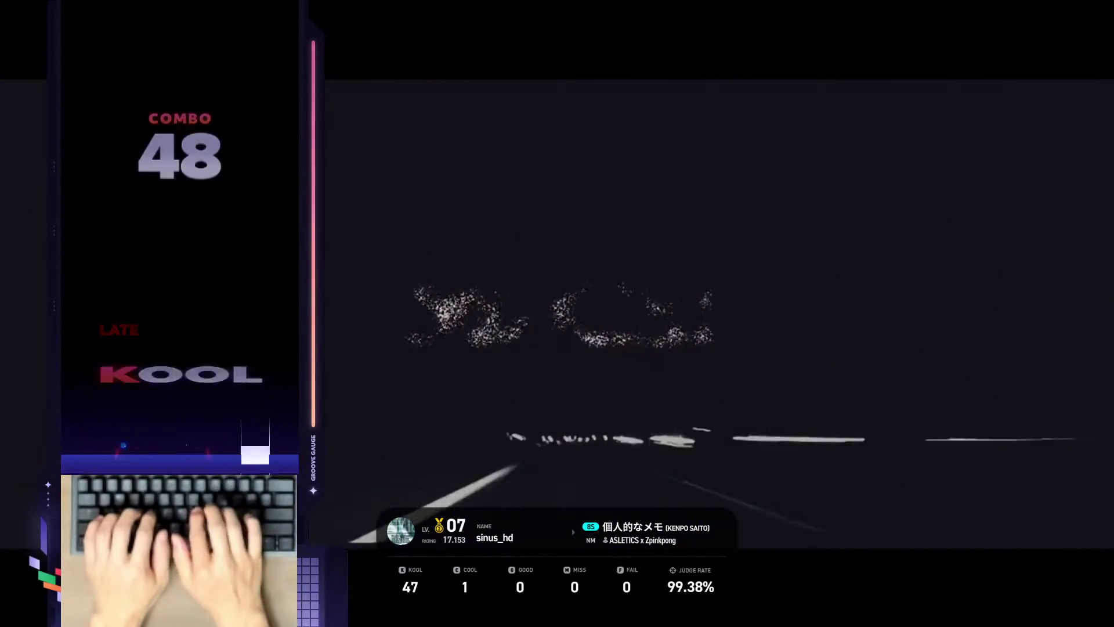
{"action": "key", "text": "k"}
{"action": "key", "text": "d"}
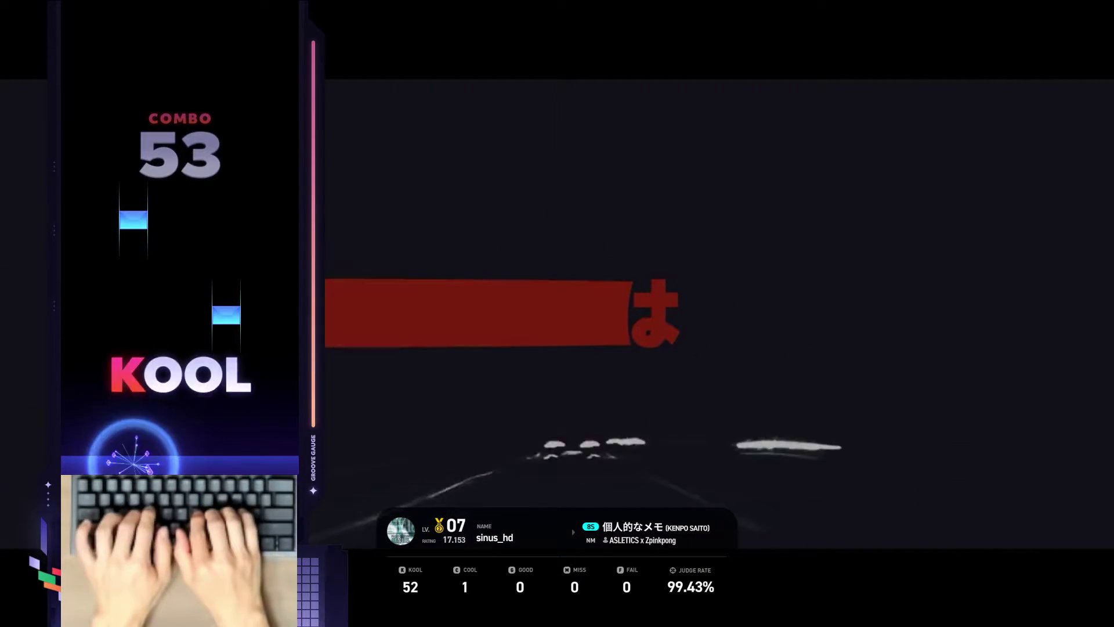
Clear the d, j and s+j notes and the left-lane s+d chord at 57-66 s
{"action": "key", "text": "d"}
{"action": "key", "text": "j"}
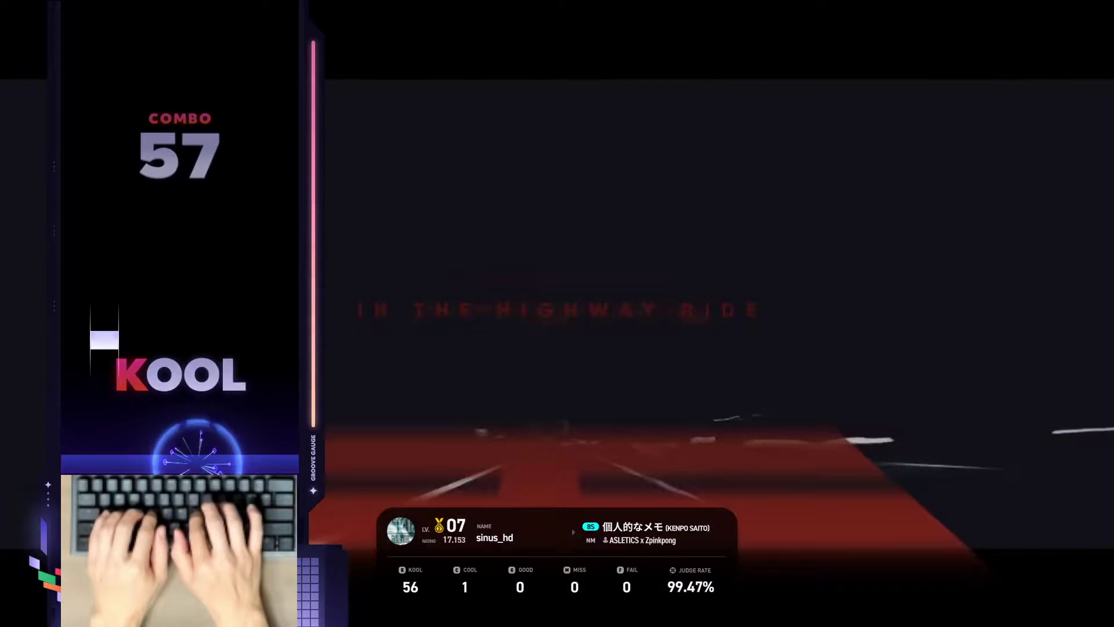
{"action": "key", "text": "d"}
{"action": "key", "text": "s"}
{"action": "key", "text": "j"}
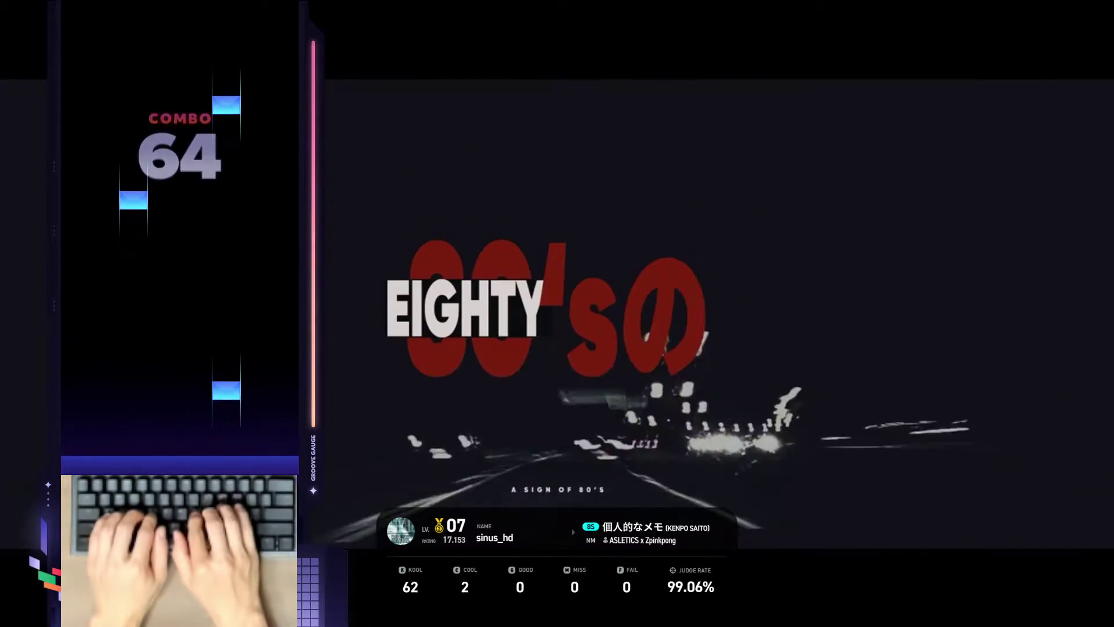
{"action": "key", "text": "j"}
{"action": "key", "text": "d"}
{"action": "key", "text": "j"}
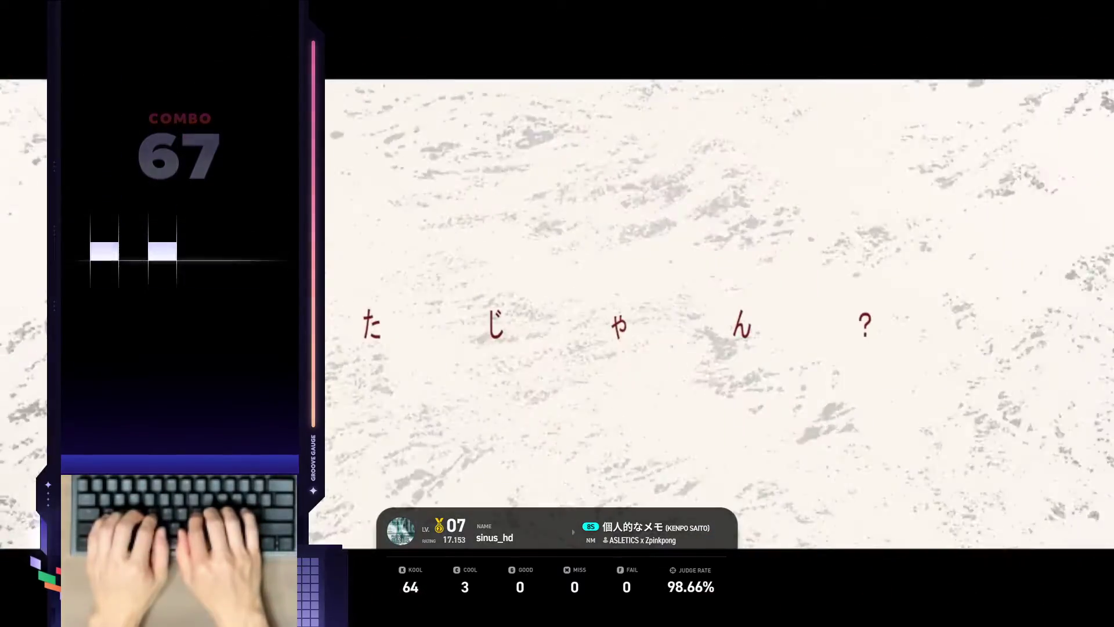
{"action": "key", "text": "s"}
{"action": "key", "text": "d"}
Hit the s+d chord pairs and the fast run ending on j at 67-72 s
{"action": "key", "text": "s"}
{"action": "key", "text": "d"}
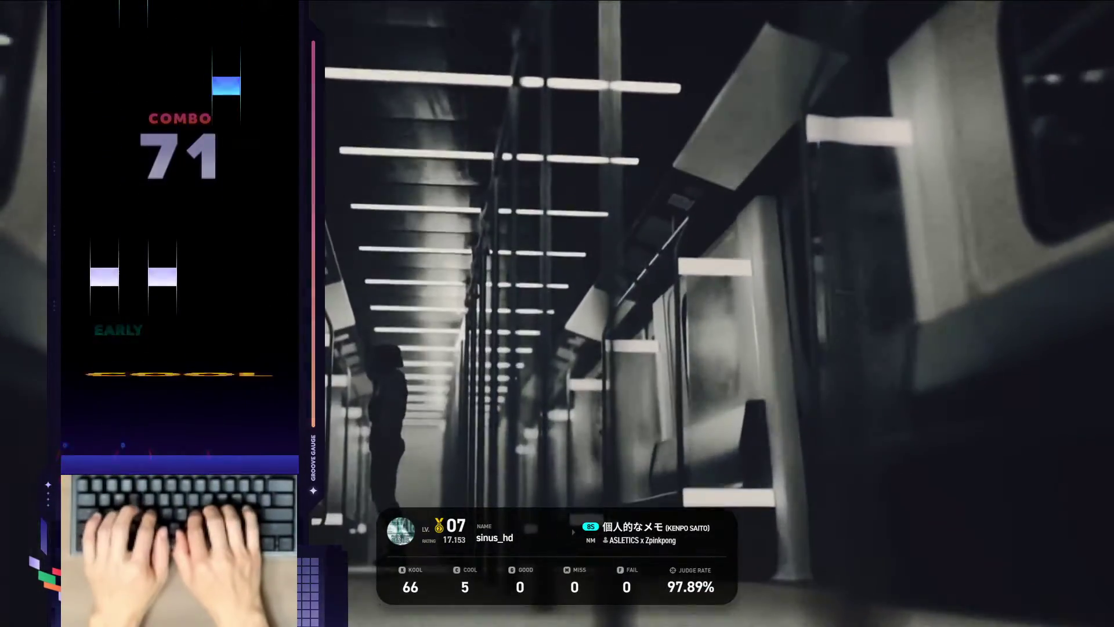
{"action": "key", "text": "s"}
{"action": "key", "text": "d"}
{"action": "key", "text": "d"}
{"action": "key", "text": "j"}
{"action": "key", "text": "s"}
{"action": "key", "text": "d"}
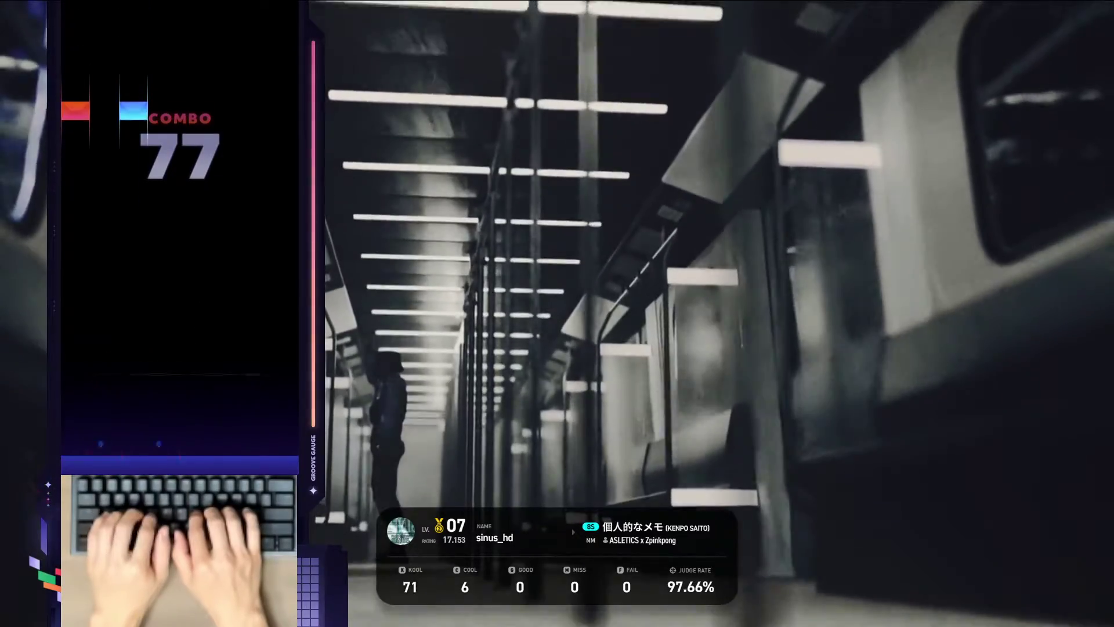
{"action": "key", "text": "s"}
{"action": "key", "text": "d"}
{"action": "key", "text": "s"}
{"action": "key", "text": "d"}
{"action": "key", "text": "j"}
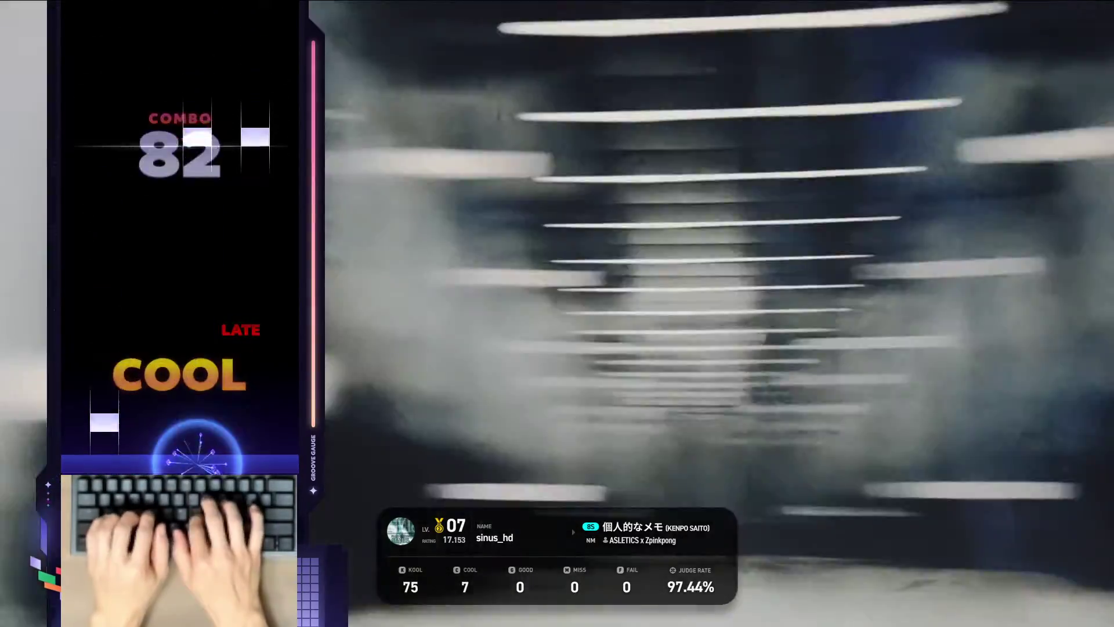
{"action": "key", "text": "d"}
Hit the j+l and d+k note pairs, bringing the combo to 100
{"action": "key", "text": "j"}
{"action": "key", "text": "l"}
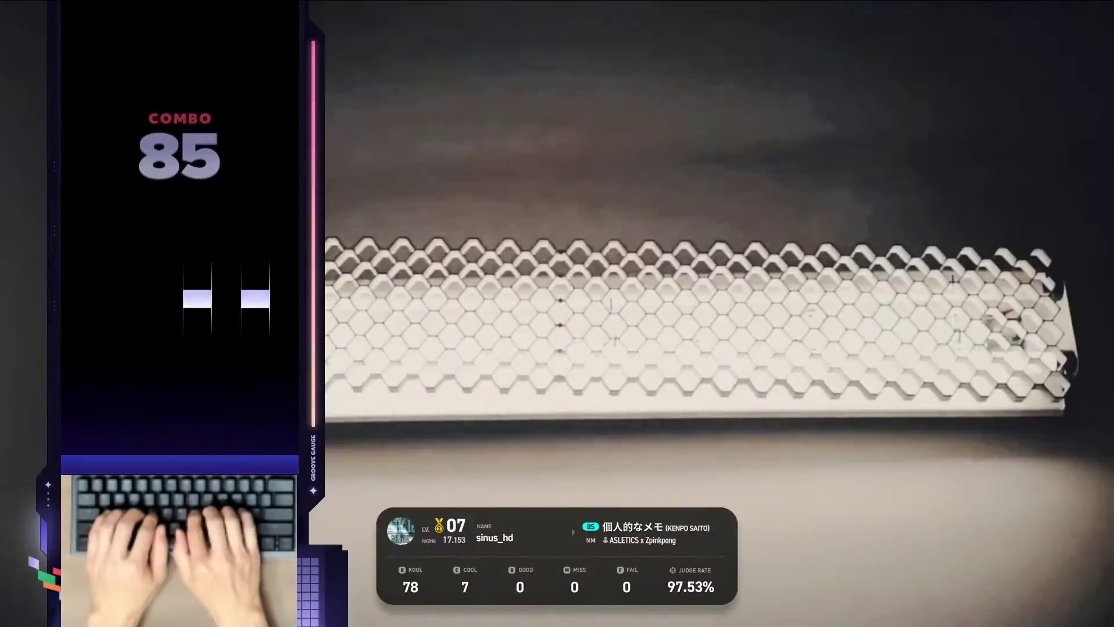
{"action": "key", "text": "j"}
{"action": "key", "text": "l"}
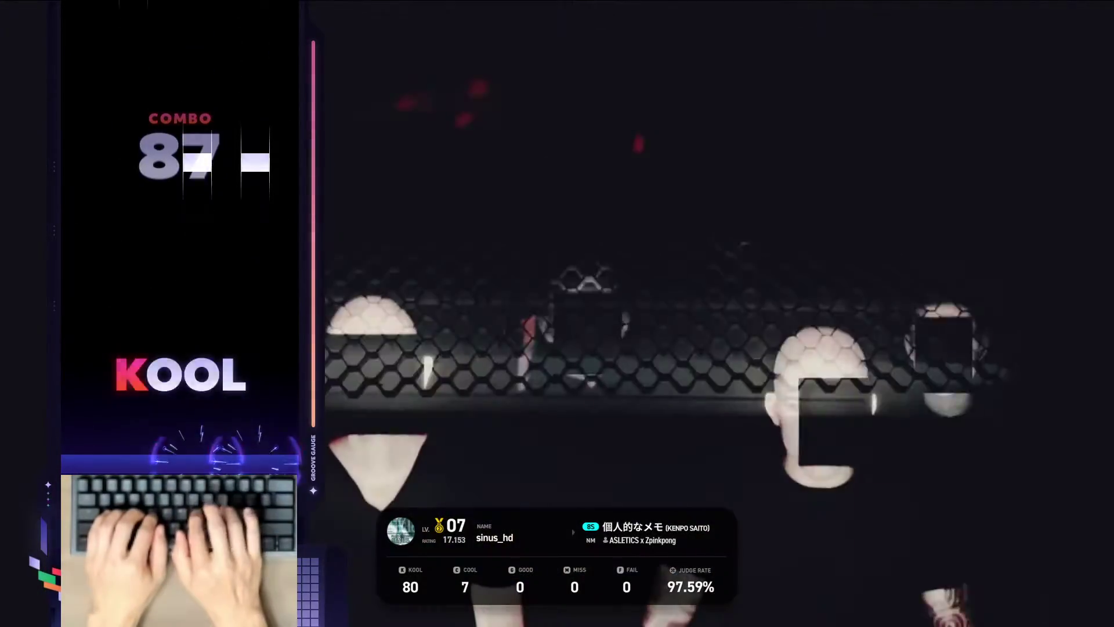
{"action": "key", "text": "j"}
{"action": "key", "text": "l"}
{"action": "key", "text": "d"}
{"action": "key", "text": "k"}
{"action": "key", "text": "d"}
{"action": "key", "text": "k"}
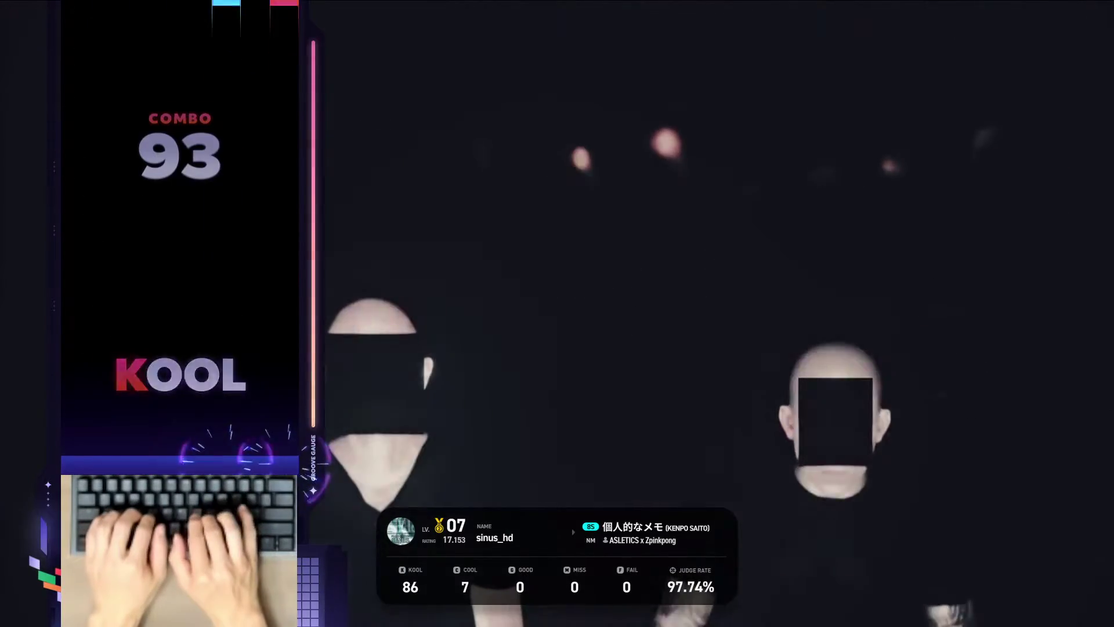
{"action": "key", "text": "k"}
{"action": "key", "text": "l"}
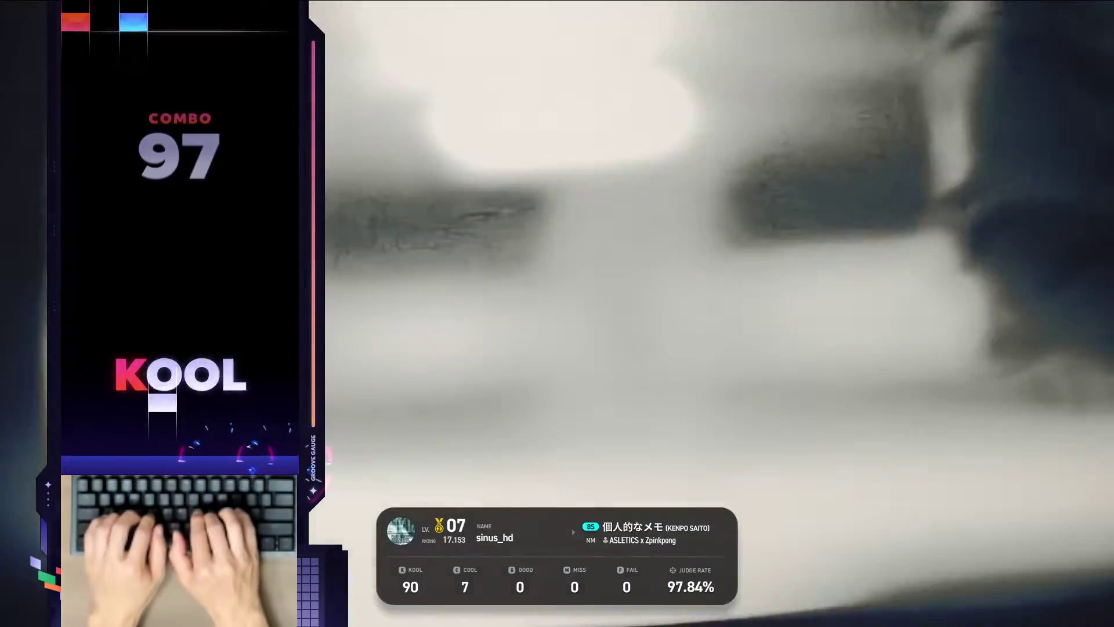
{"action": "key", "text": "j"}
{"action": "key", "text": "s"}
{"action": "key", "text": "d"}
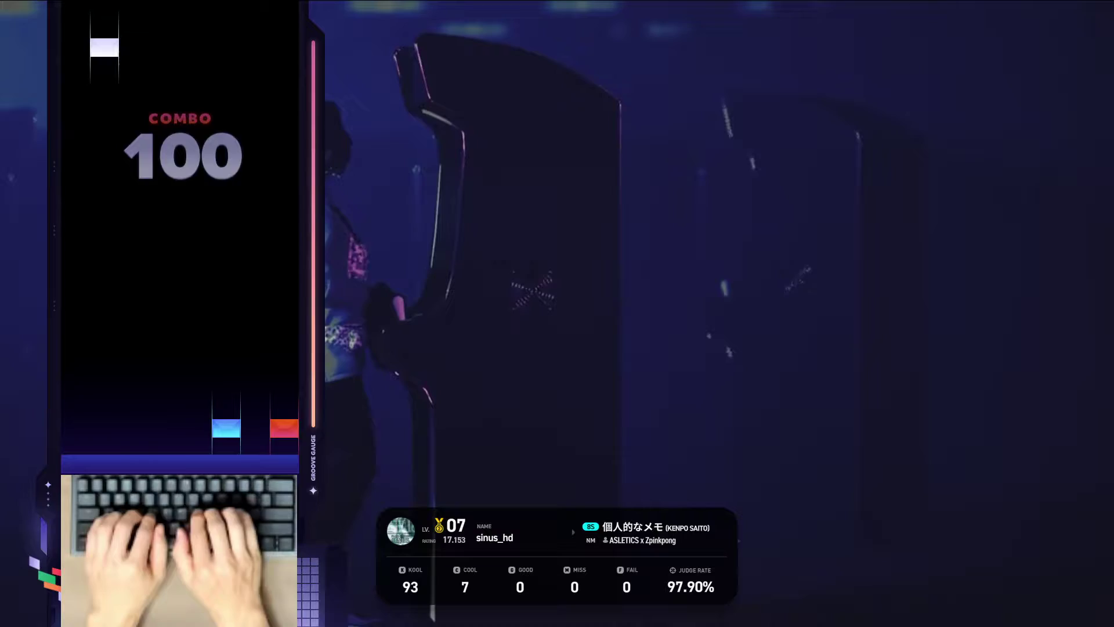
Extend the combo past 100 with the j+l, a+d and k+; chords at 81-90 s
{"action": "key", "text": "j"}
{"action": "key", "text": "l"}
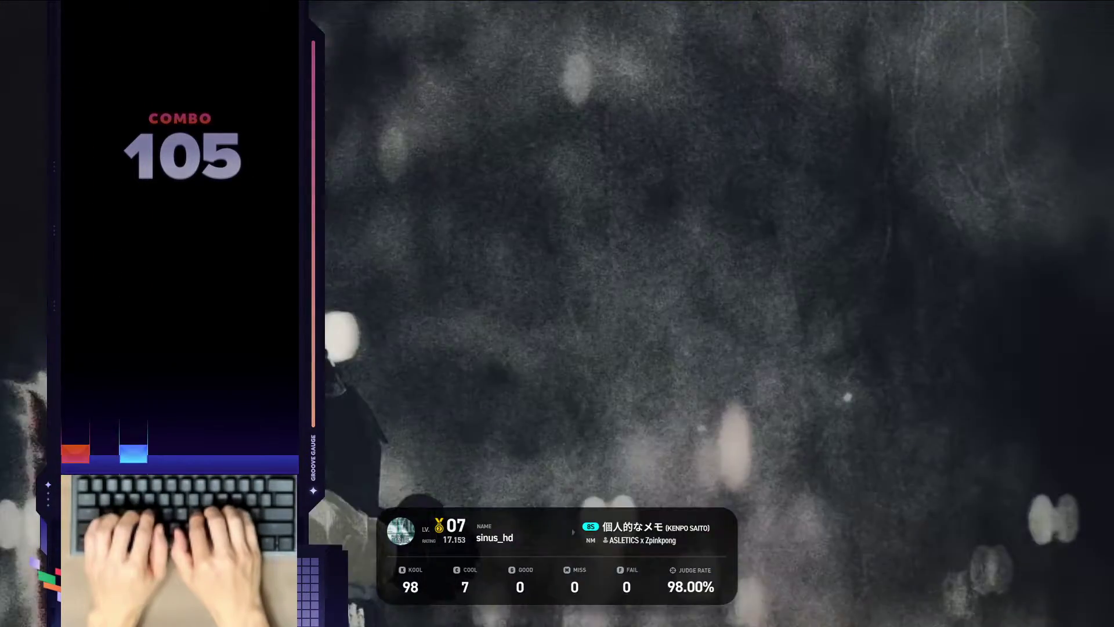
{"action": "key", "text": "a"}
{"action": "key", "text": "d"}
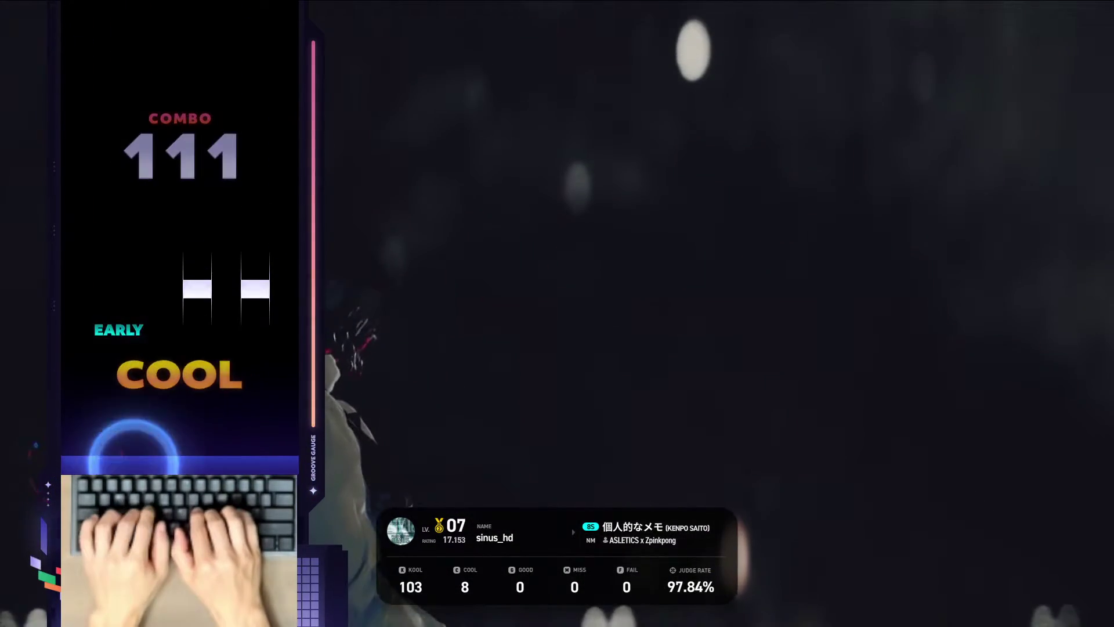
{"action": "key", "text": "a"}
{"action": "key", "text": "d"}
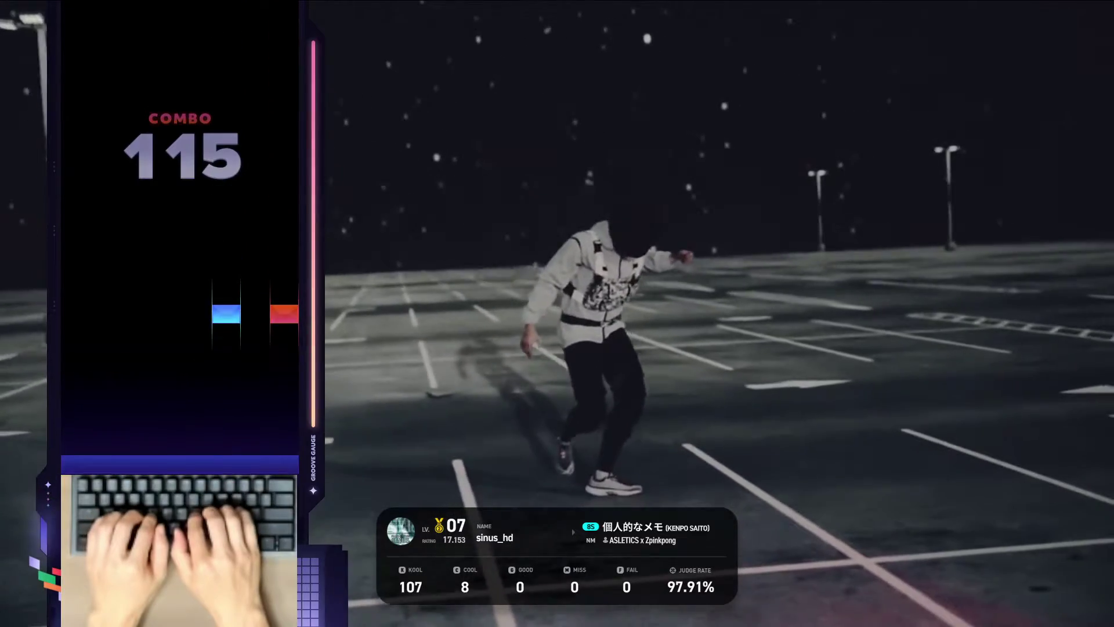
{"action": "key", "text": "k"}
{"action": "key", "text": "semicolon"}
{"action": "key", "text": "j"}
{"action": "key", "text": "l"}
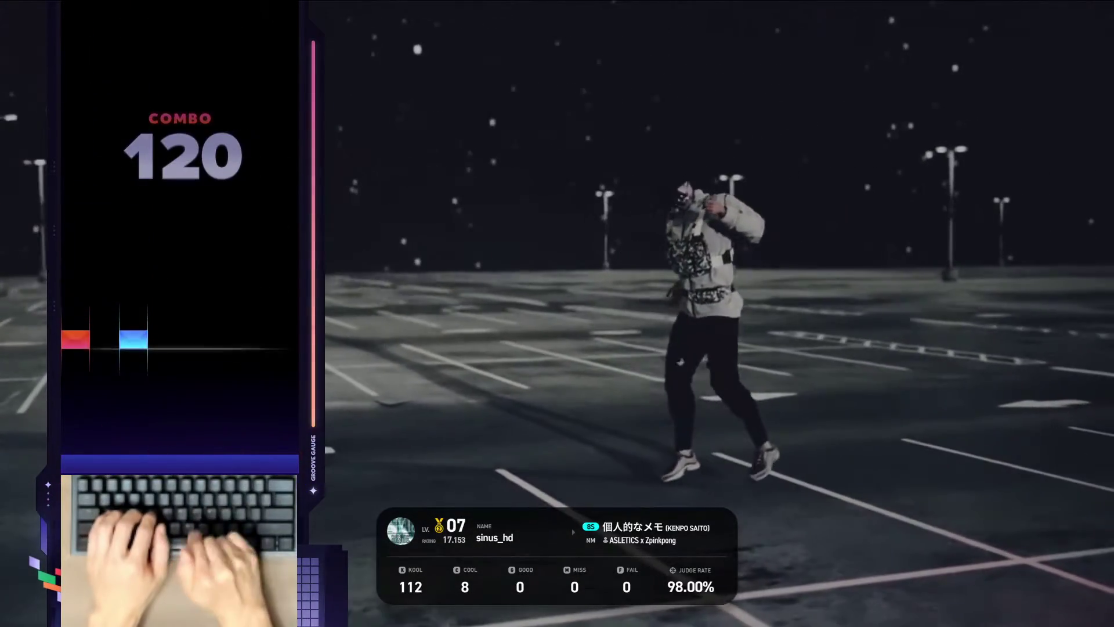
{"action": "key", "text": "a"}
{"action": "key", "text": "d"}
{"action": "key", "text": "k"}
{"action": "key", "text": "semicolon"}
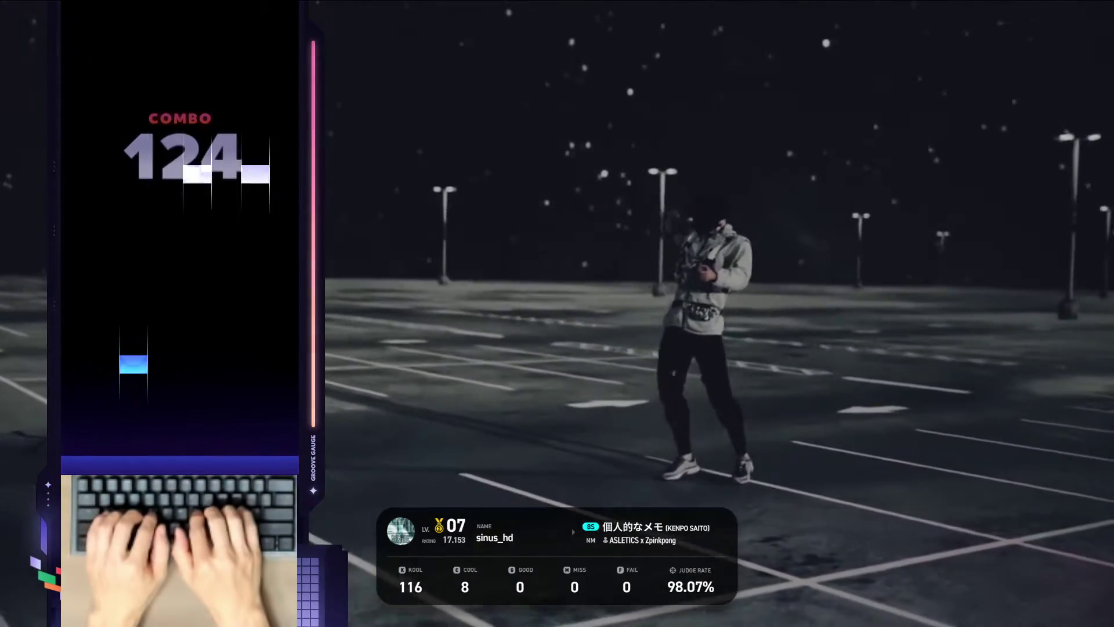
{"action": "key", "text": "d"}
Hit the quick j, l, k, s, ; sequence that brings the combo to 130
{"action": "key", "text": "j"}
{"action": "key", "text": "l"}
{"action": "key", "text": "k"}
{"action": "key", "text": "s"}
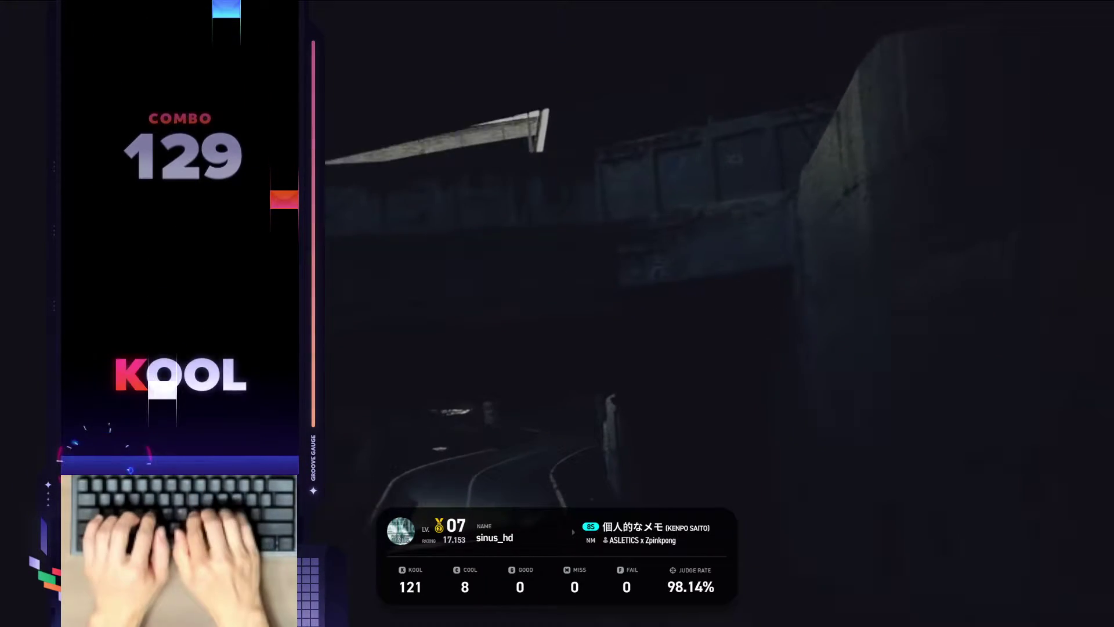
{"action": "key", "text": "semicolon"}
{"action": "key", "text": "semicolon"}
{"action": "key", "text": "k"}
{"action": "key", "text": "s"}
{"action": "key", "text": "f"}
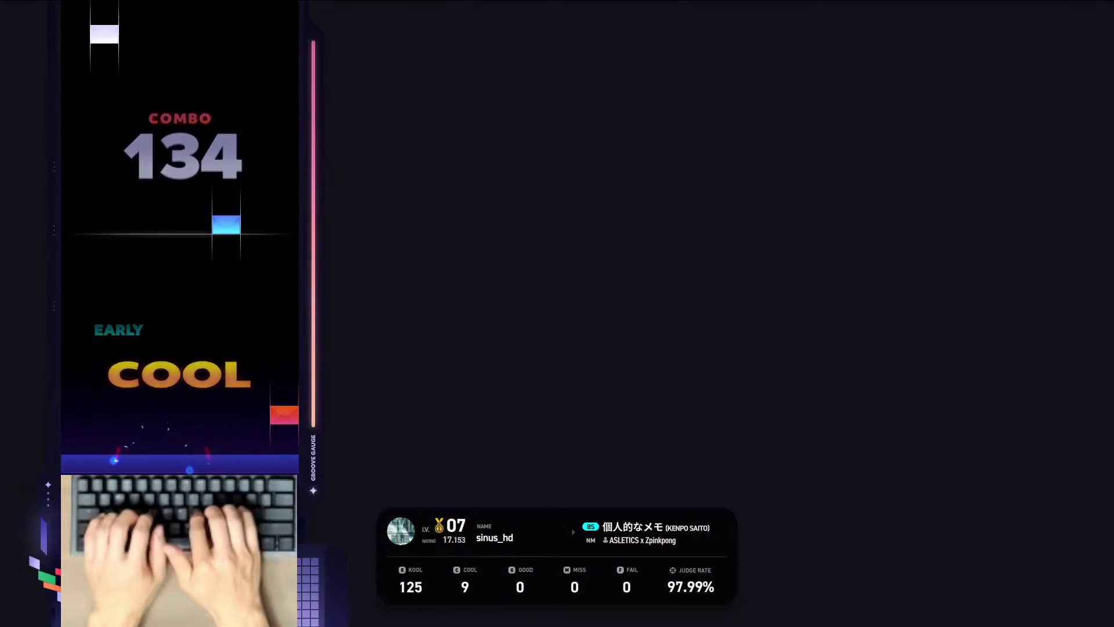
{"action": "key", "text": "semicolon"}
Keep the combo past 130 through the k, f, ;, j and a+d notes at 94-100 s
{"action": "key", "text": "k"}
{"action": "key", "text": "f"}
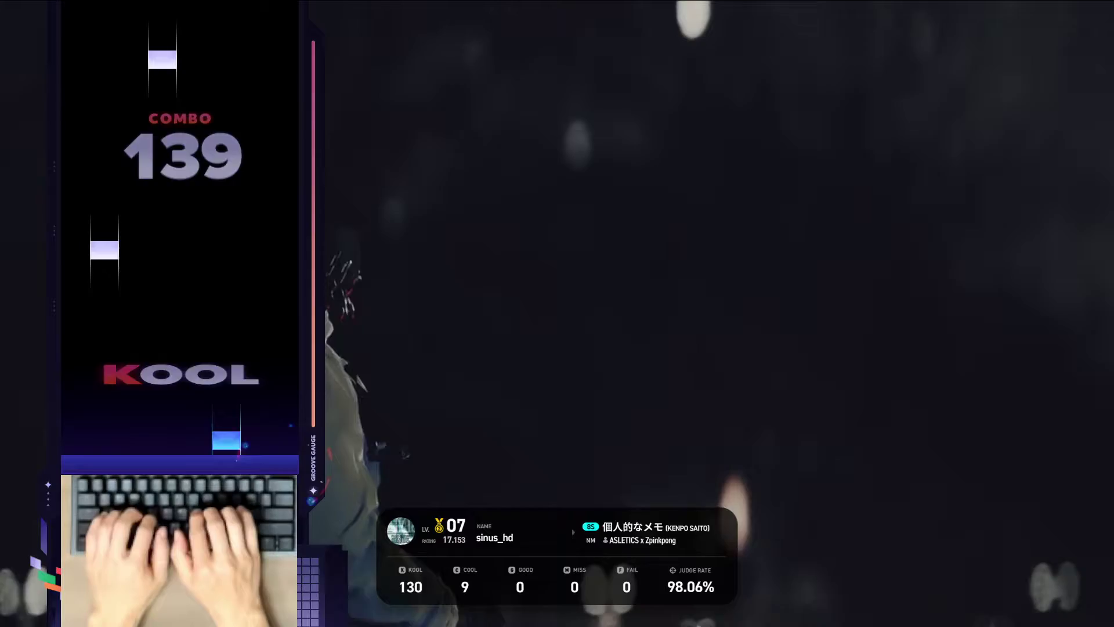
{"action": "key", "text": "semicolon"}
{"action": "key", "text": "j"}
{"action": "key", "text": "a"}
{"action": "key", "text": "d"}
{"action": "key", "text": "l"}
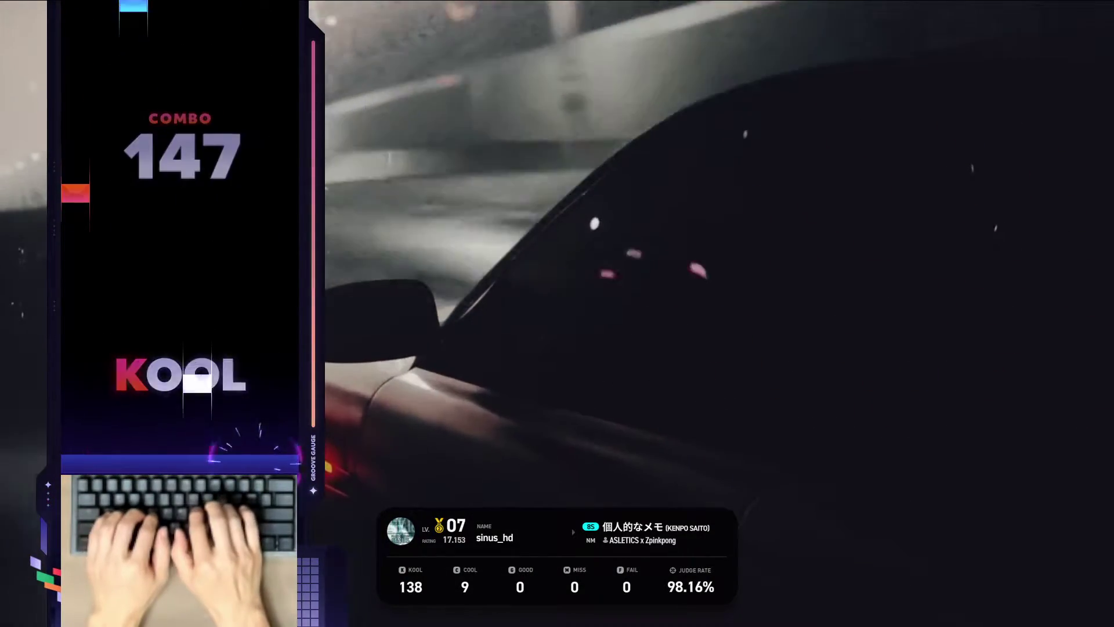
{"action": "key", "text": "j"}
{"action": "key", "text": "a"}
{"action": "key", "text": "d"}
Clear the j, a+d, l, d+k and ; notes at 100-104 s without a miss
{"action": "key", "text": "j"}
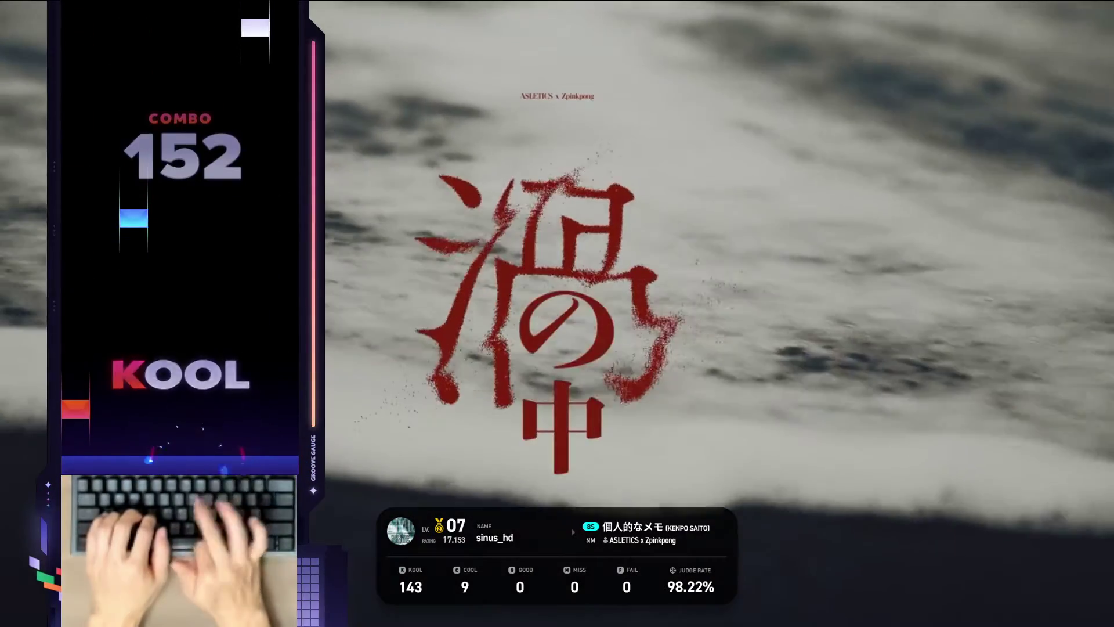
{"action": "key", "text": "a"}
{"action": "key", "text": "d"}
{"action": "key", "text": "l"}
{"action": "key", "text": "j"}
{"action": "key", "text": "a"}
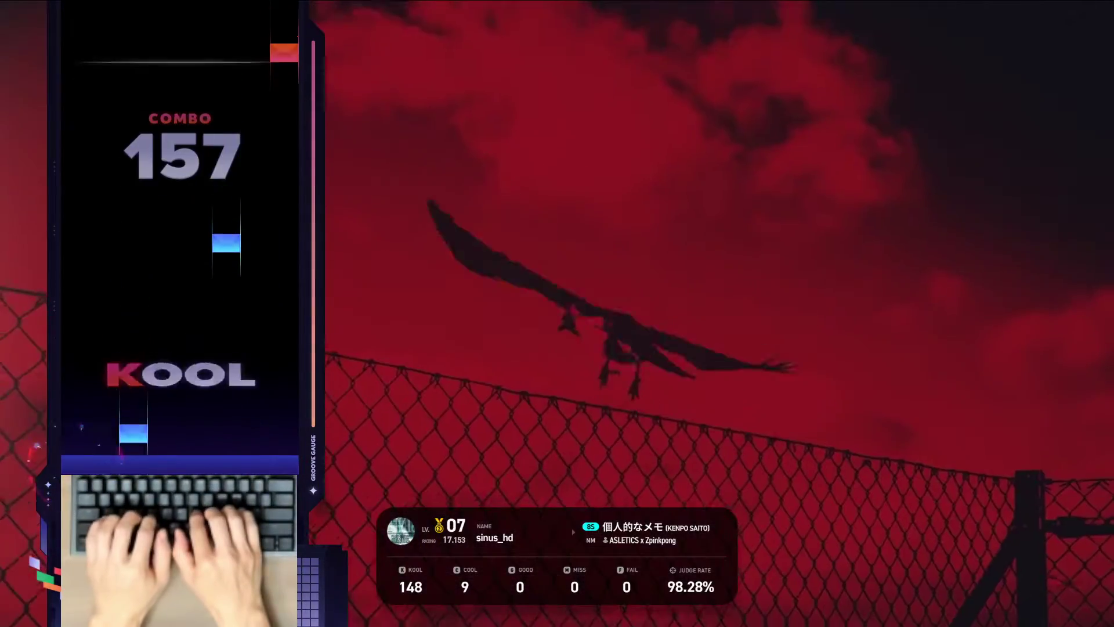
{"action": "key", "text": "d"}
{"action": "key", "text": "k"}
{"action": "key", "text": "semicolon"}
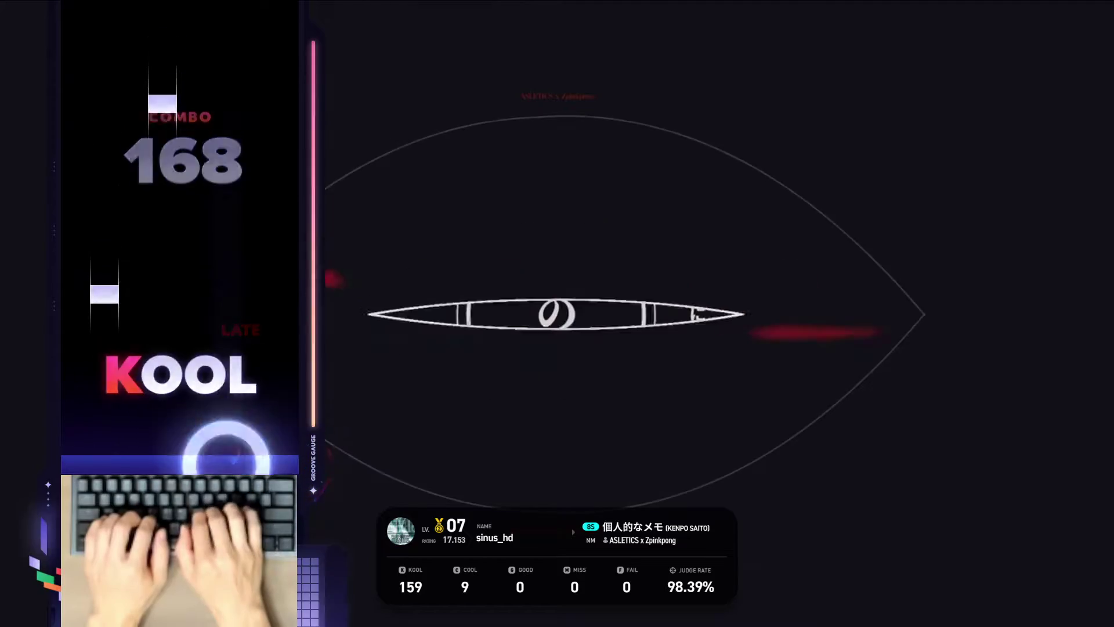
Hit the s, f and k+s notes and the single j note at 107-114 s
{"action": "key", "text": "s"}
{"action": "key", "text": "f"}
{"action": "key", "text": "k"}
{"action": "key", "text": "s"}
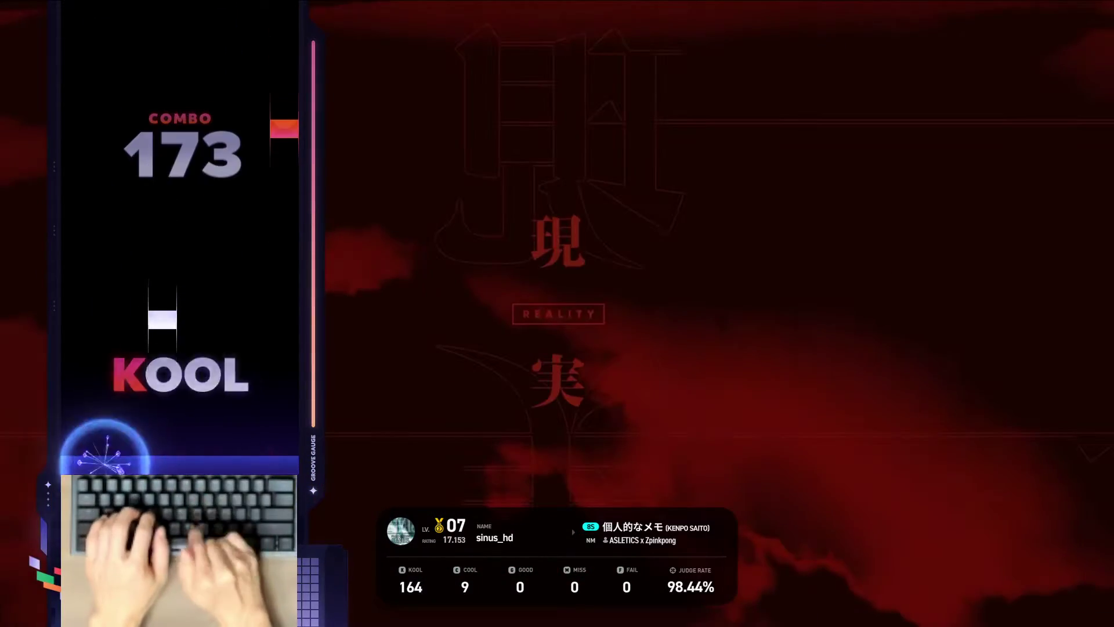
{"action": "key", "text": "f"}
{"action": "key", "text": "semicolon"}
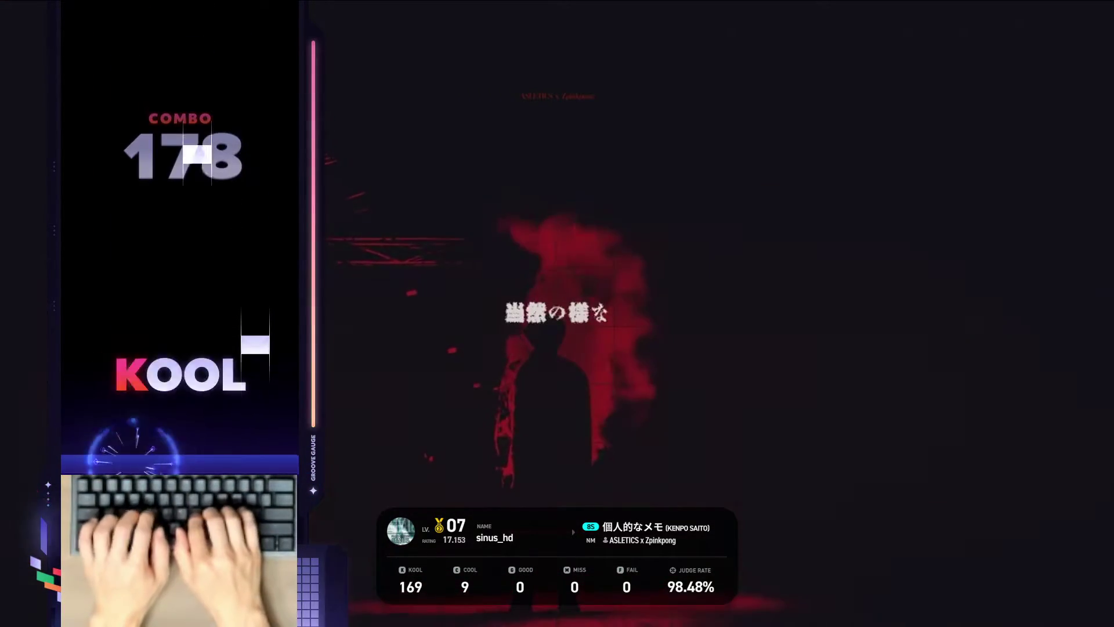
{"action": "key", "text": "j"}
{"action": "key", "text": "l"}
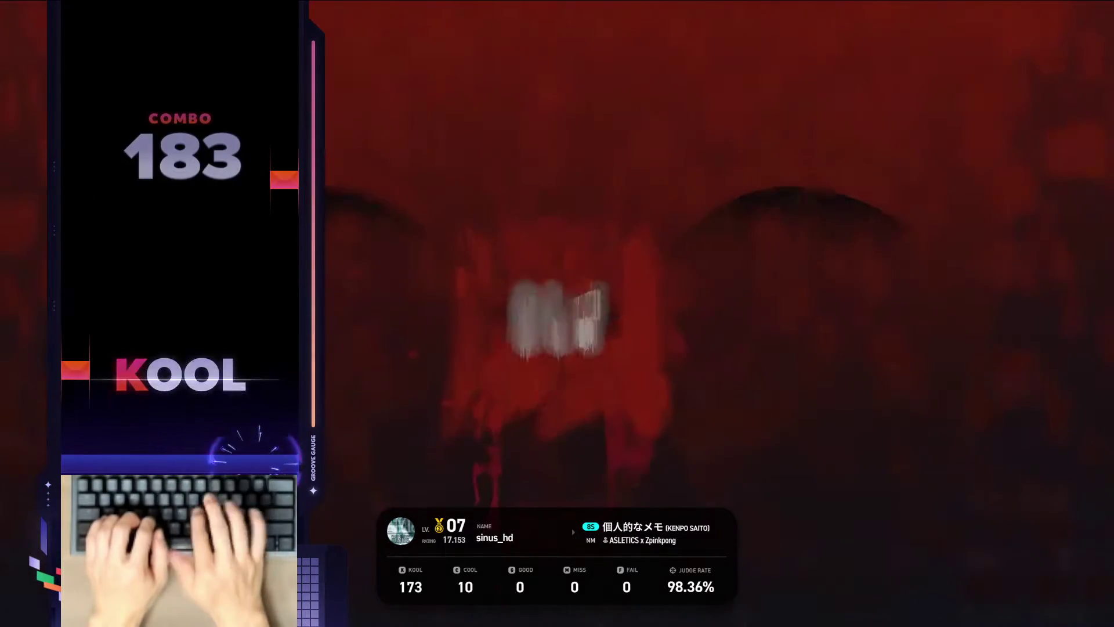
{"action": "key", "text": "a"}
{"action": "key", "text": "semicolon"}
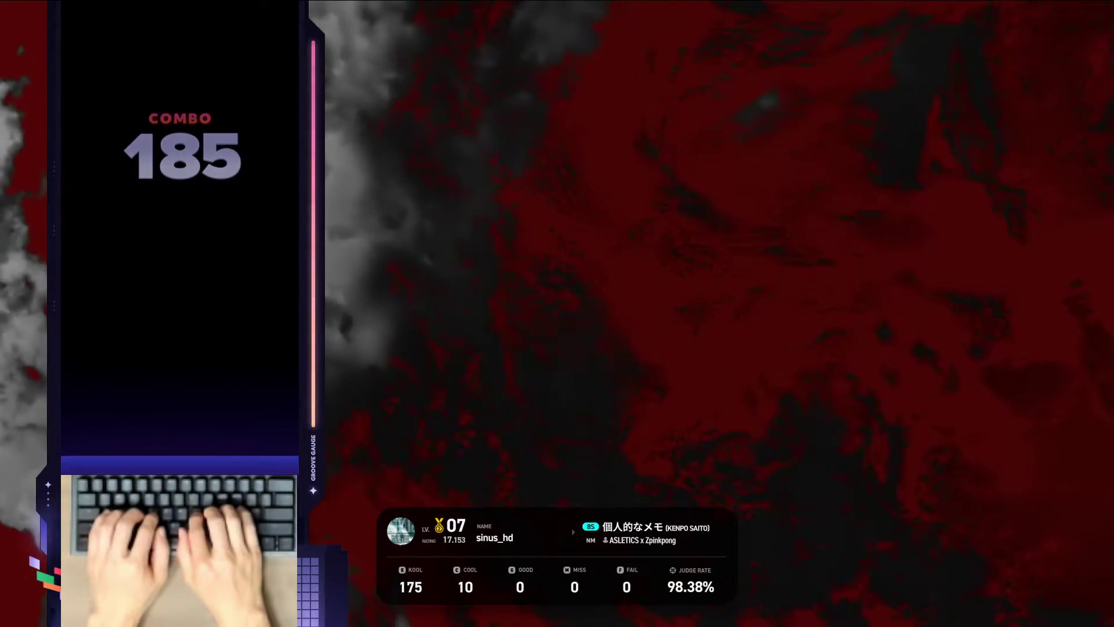
Clear the k, s, f, l, a and d+k run, ending on the leftmost-lane a note
{"action": "key", "text": "k"}
{"action": "key", "text": "s"}
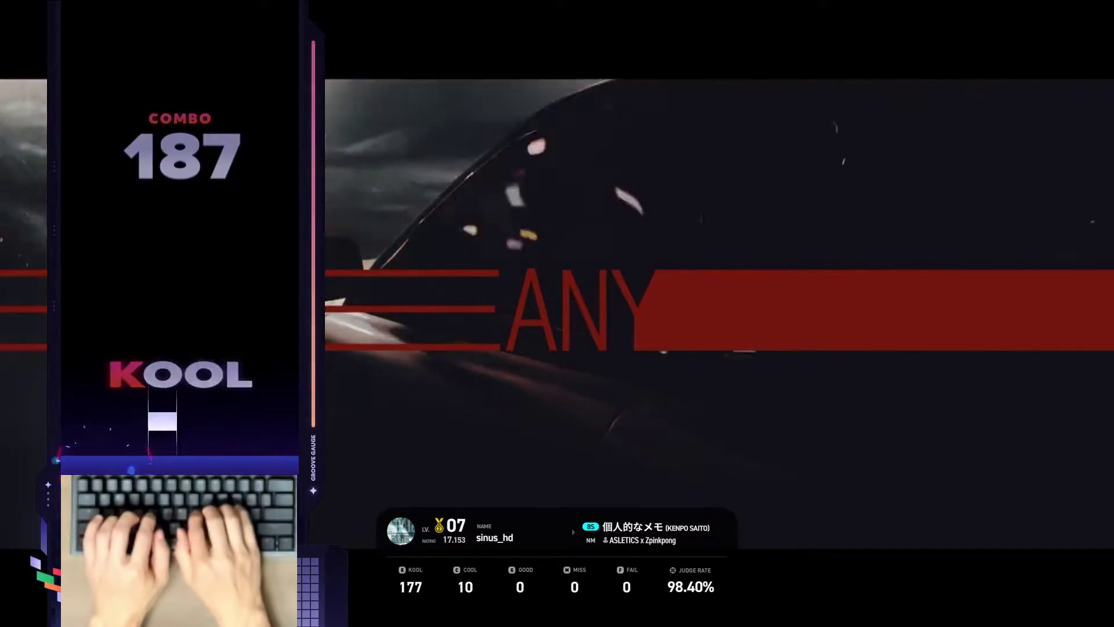
{"action": "key", "text": "f"}
{"action": "key", "text": "l"}
{"action": "key", "text": "a"}
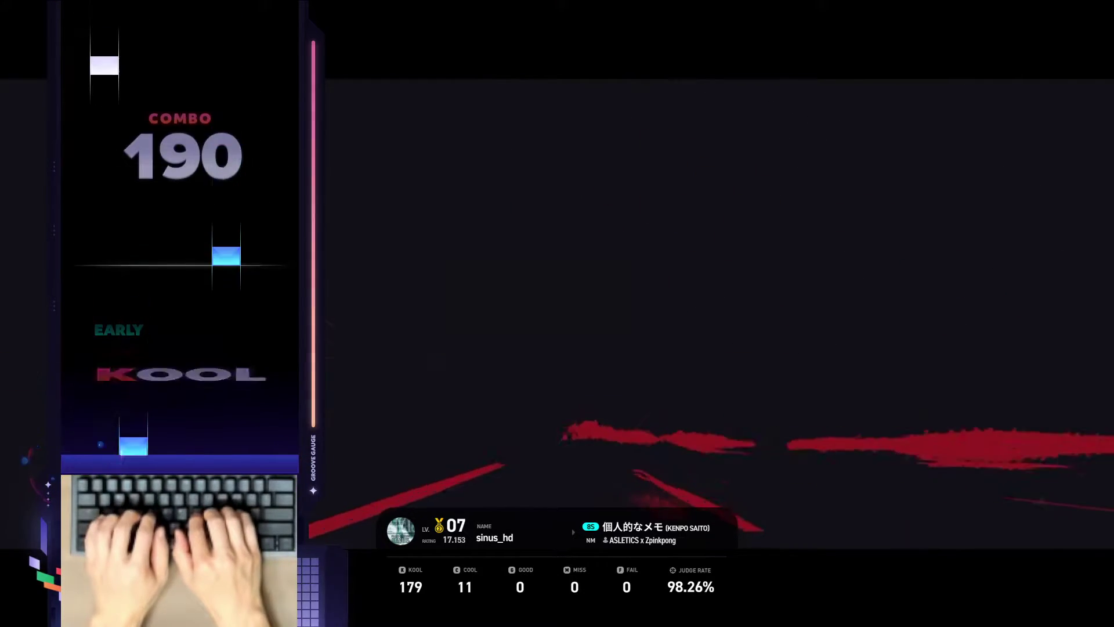
{"action": "key", "text": "d"}
{"action": "key", "text": "k"}
{"action": "key", "text": "s"}
{"action": "key", "text": "f"}
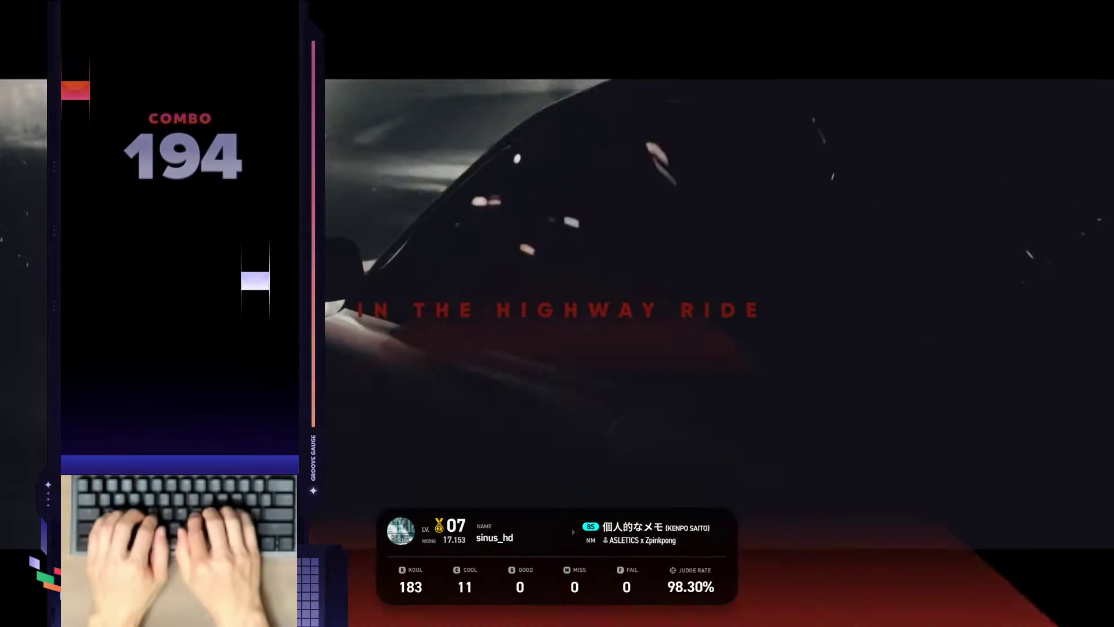
{"action": "key", "text": "l"}
{"action": "key", "text": "a"}
Hit the k+s, l+a and a+k chords at 122-129 s, ending on leftmost a
{"action": "key", "text": "k"}
{"action": "key", "text": "s"}
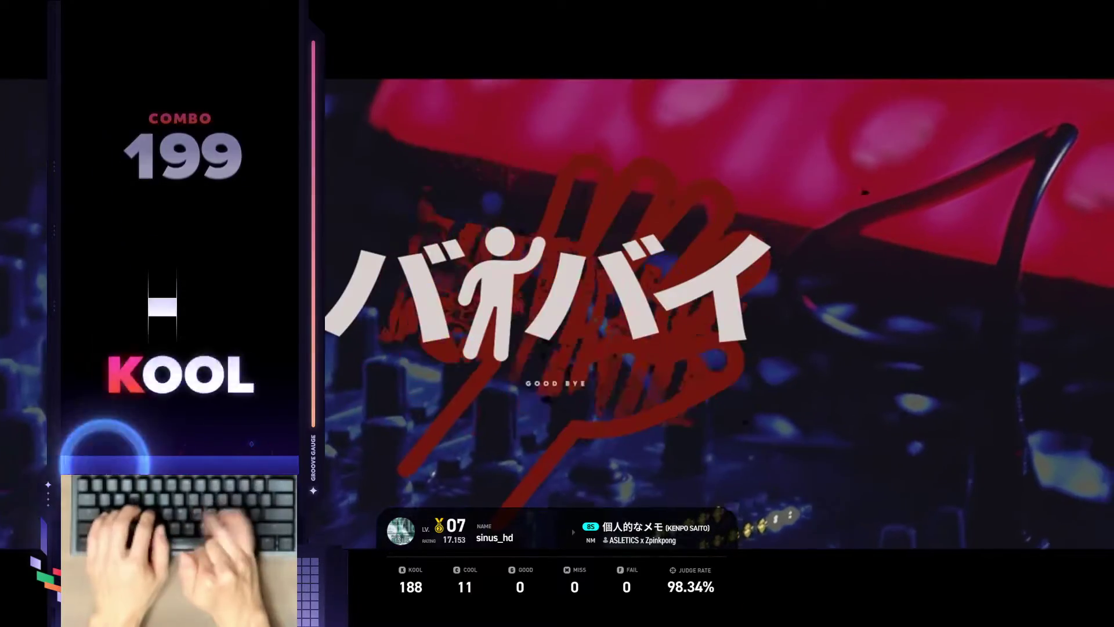
{"action": "key", "text": "f"}
{"action": "key", "text": "l"}
{"action": "key", "text": "a"}
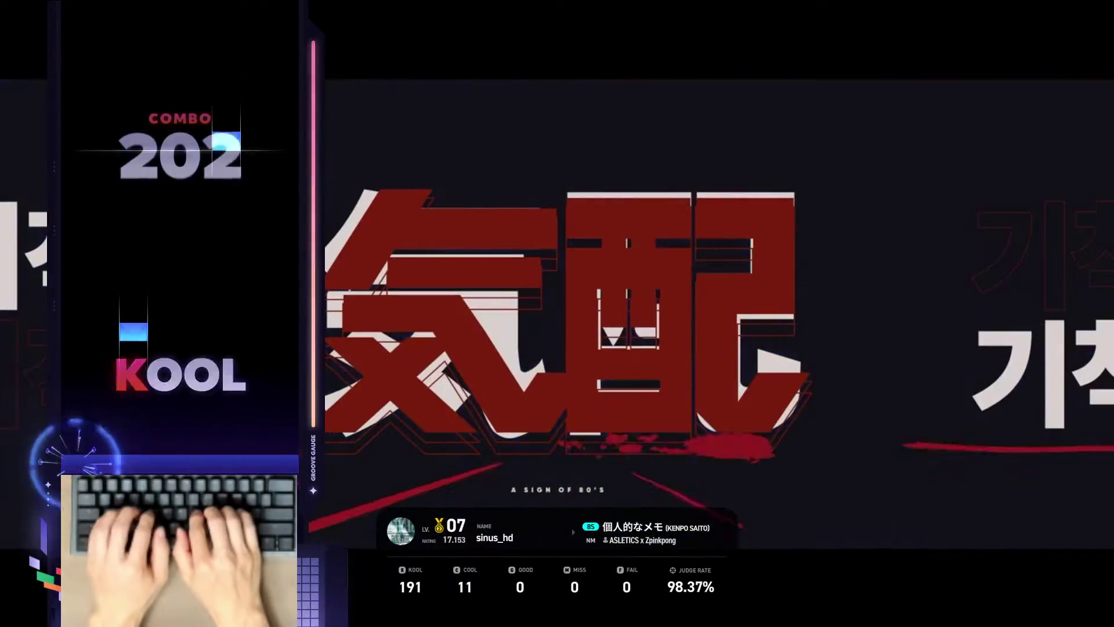
{"action": "key", "text": "d"}
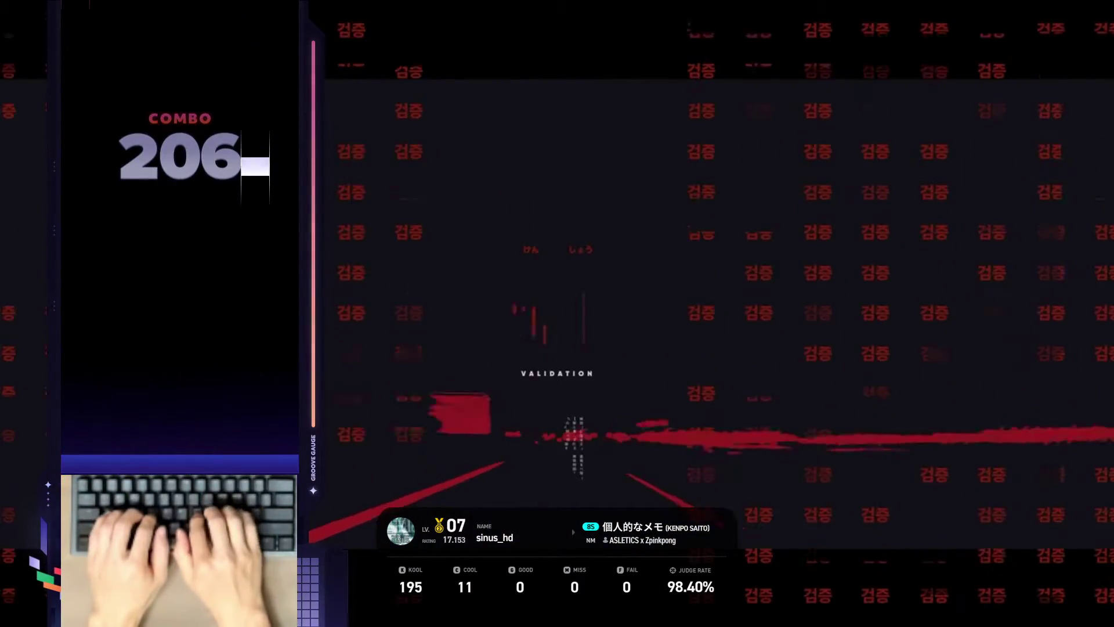
{"action": "key", "text": "a"}
{"action": "key", "text": "k"}
{"action": "key", "text": "d"}
{"action": "key", "text": "a"}
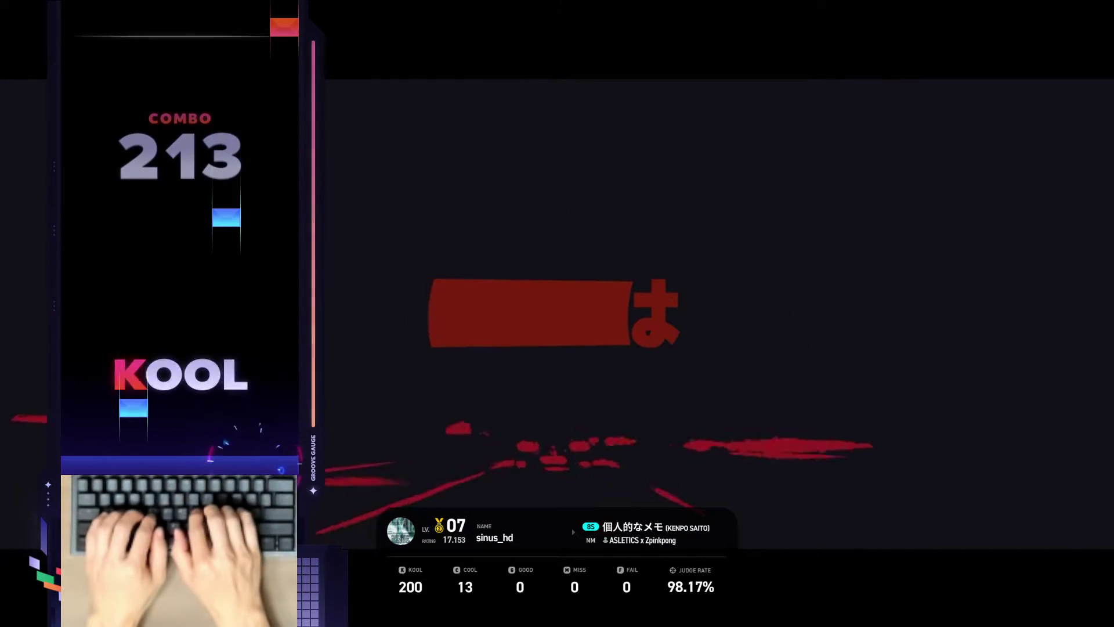
Keep the combo through the l+d chord and s, k, l, d notes at 131-135 s
{"action": "key", "text": "l"}
{"action": "key", "text": "d"}
{"action": "key", "text": "s"}
{"action": "key", "text": "k"}
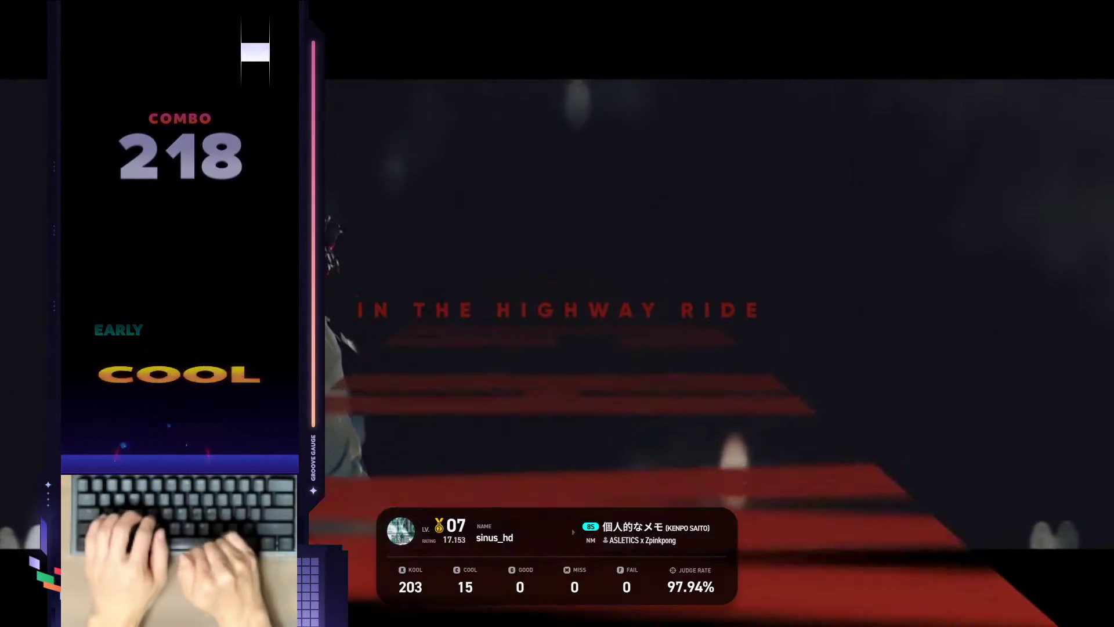
{"action": "key", "text": "l"}
{"action": "key", "text": "d"}
{"action": "key", "text": "s"}
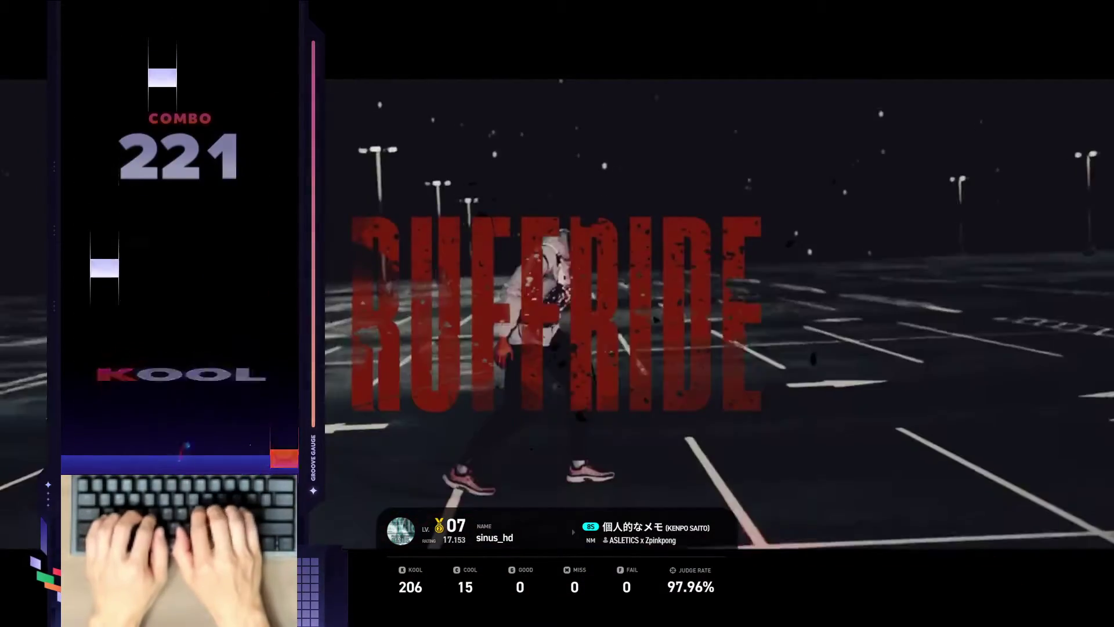
Finish the k+d, k, s and l+s notes at 135-138 s, reaching combo 230 at 97.78%
{"action": "key", "text": "k"}
{"action": "key", "text": "d"}
{"action": "key", "text": "d"}
{"action": "key", "text": "k"}
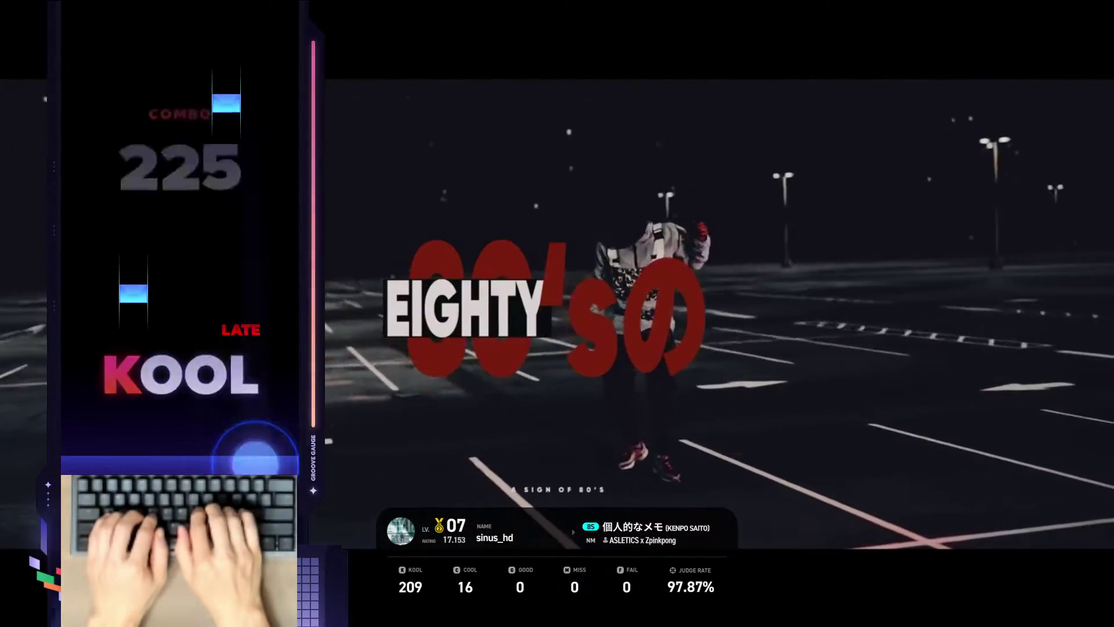
{"action": "key", "text": "s"}
{"action": "key", "text": "k"}
{"action": "key", "text": "l"}
{"action": "key", "text": "s"}
{"action": "key", "text": "d"}
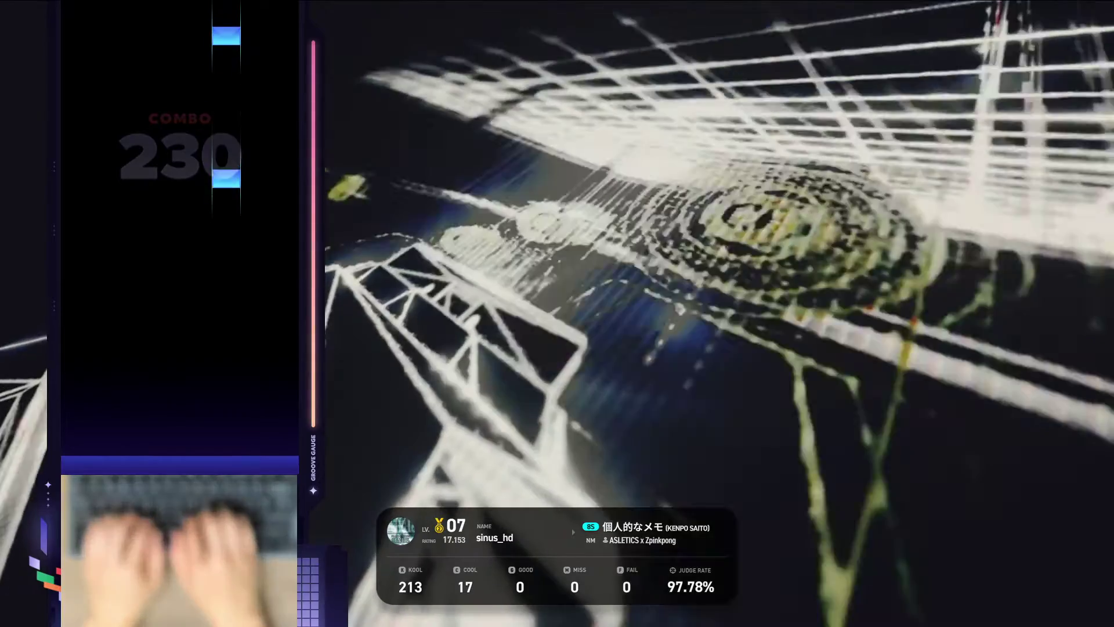
Hit the note stream on the D, F and K lanes to extend the combo
{"action": "key", "text": "k"}
{"action": "key", "text": "k"}
{"action": "key", "text": "k"}
{"action": "key", "text": "d"}
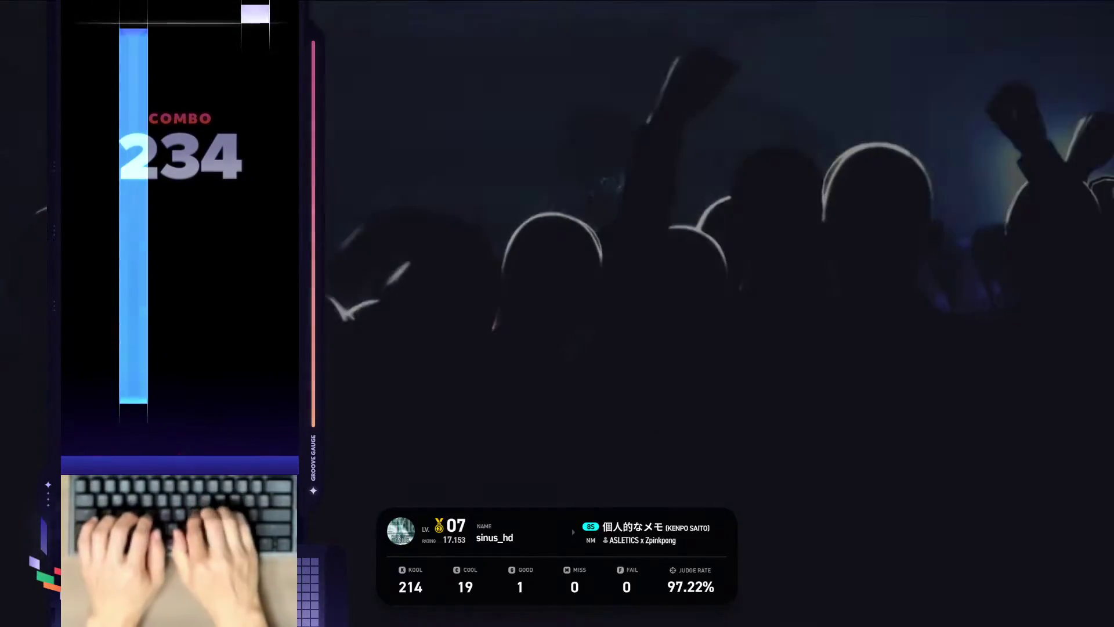
{"action": "key", "text": "f"}
{"action": "key", "text": "f"}
{"action": "key", "text": "d"}
{"action": "key", "text": "f"}
{"action": "key", "text": "k"}
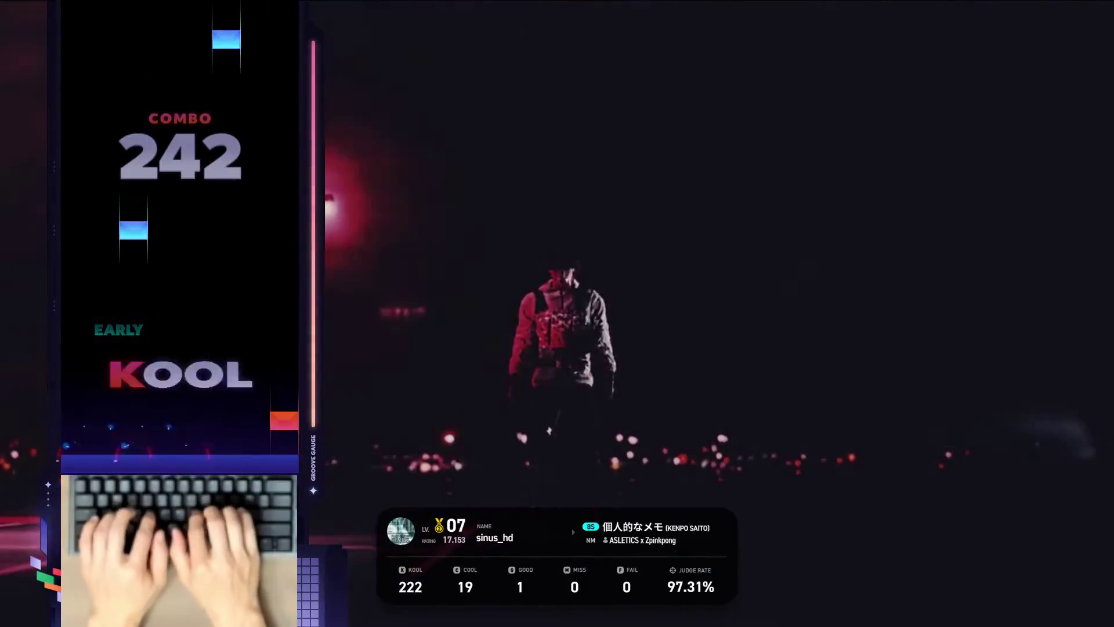
{"action": "key", "text": "d"}
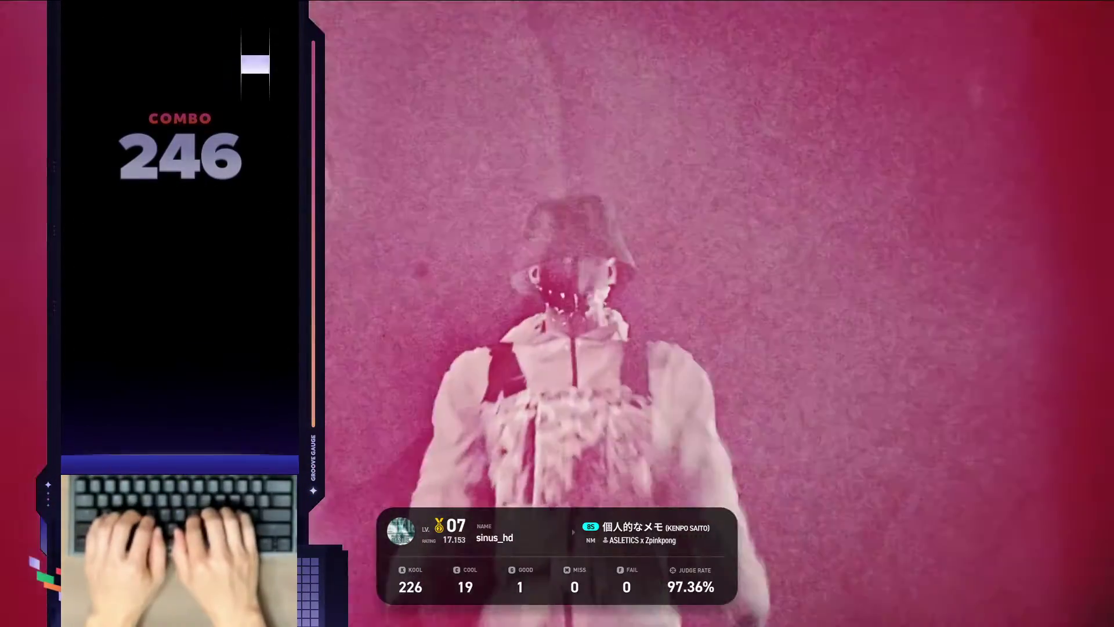
{"action": "key", "text": "k"}
{"action": "key", "text": "k"}
{"action": "key", "text": "k"}
{"action": "key", "text": "k"}
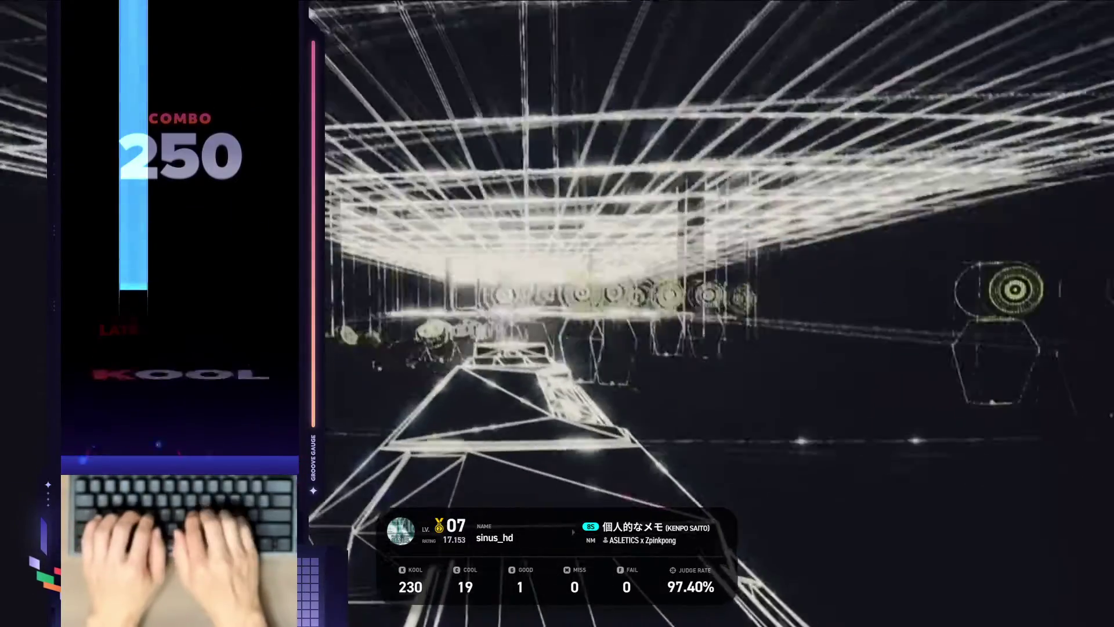
Hold the blue long note on F, then clear the dense D/F/J/K note burst
{"action": "key", "text": "f"}
{"action": "key", "text": "f"}
{"action": "key", "text": "j"}
{"action": "key", "text": "j"}
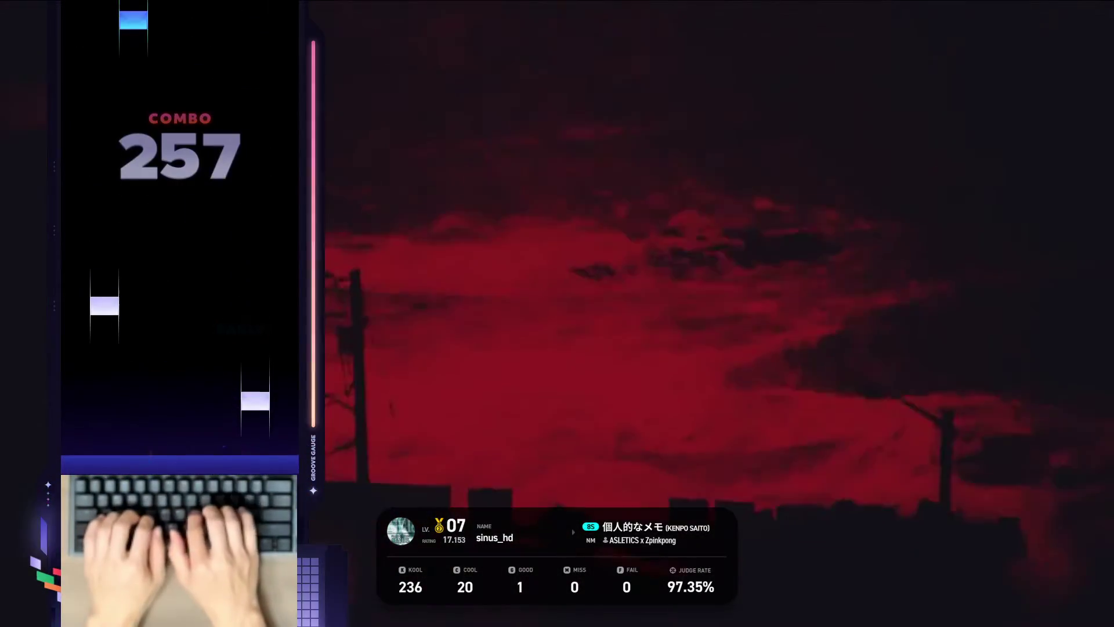
{"action": "key", "text": "k"}
{"action": "key", "text": "d"}
{"action": "key", "text": "f"}
{"action": "key", "text": "j"}
{"action": "key", "text": "d"}
{"action": "key", "text": "f"}
{"action": "key", "text": "j"}
{"action": "key", "text": "k"}
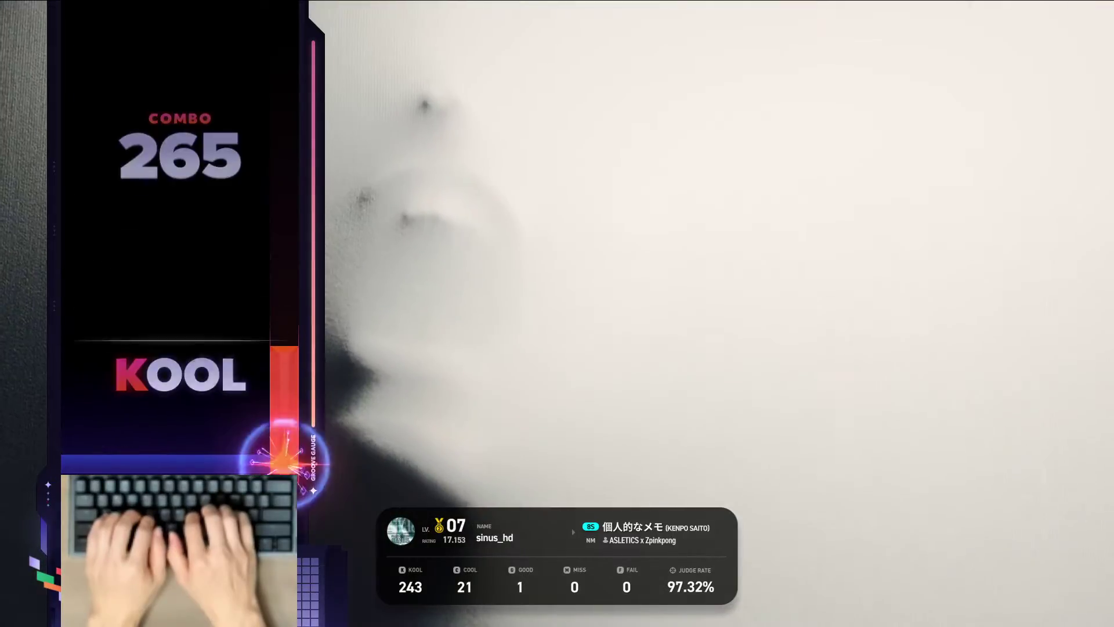
{"action": "key", "text": "j"}
{"action": "key", "text": "j"}
Keep the combo alive through the scattered F, K, D and J notes
{"action": "key", "text": "f"}
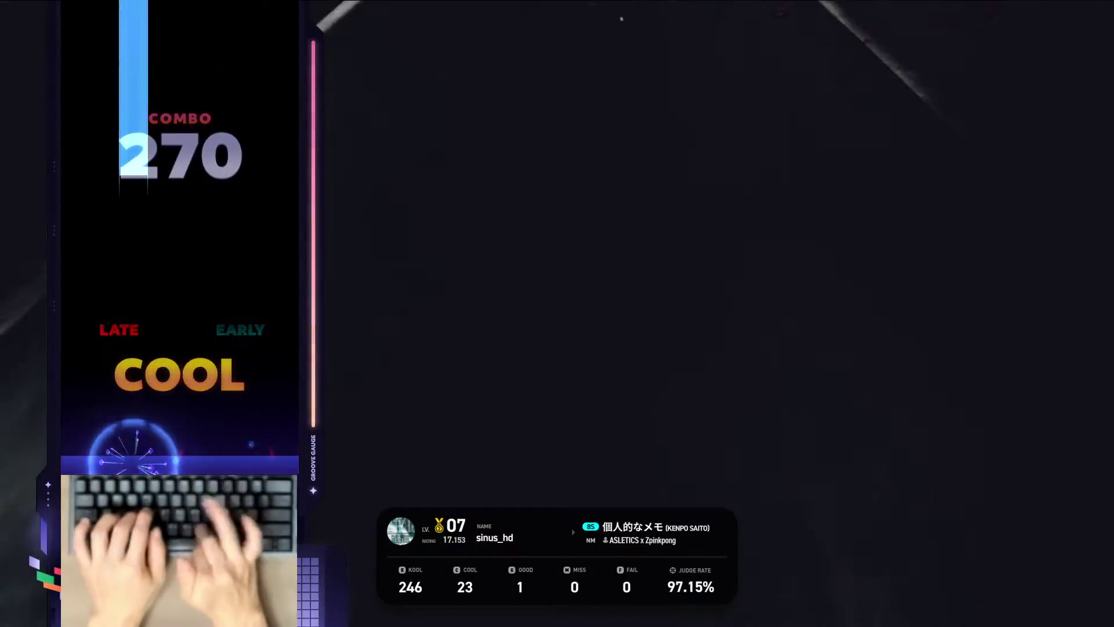
{"action": "key", "text": "f"}
{"action": "key", "text": "k"}
{"action": "key", "text": "k"}
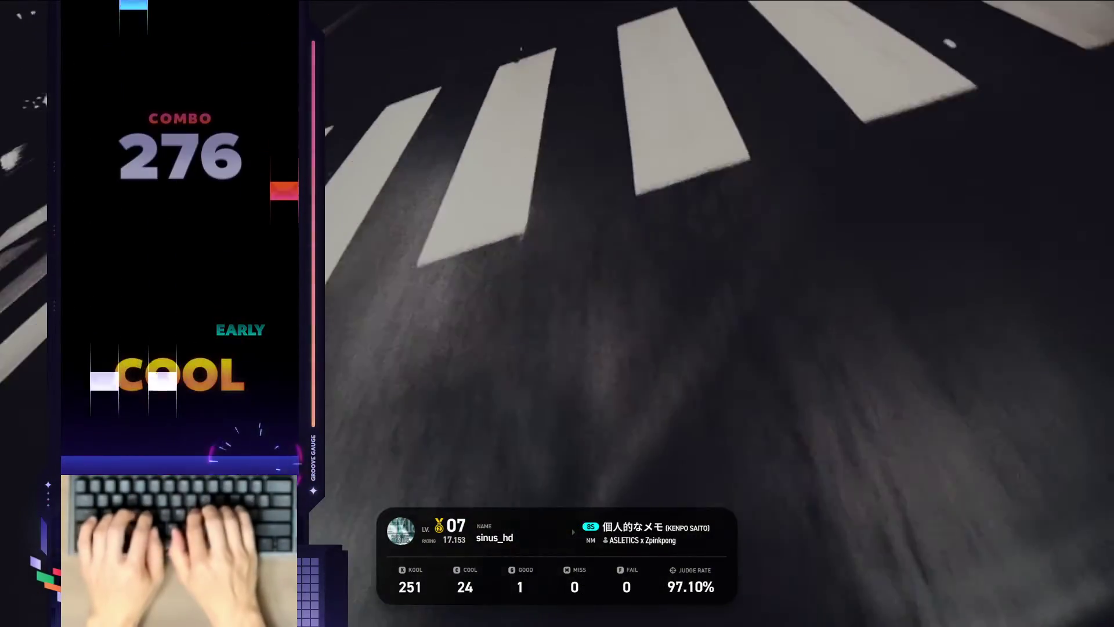
{"action": "key", "text": "d"}
{"action": "key", "text": "f"}
{"action": "key", "text": "f"}
{"action": "key", "text": "j"}
{"action": "key", "text": "j"}
{"action": "key", "text": "d"}
{"action": "key", "text": "d"}
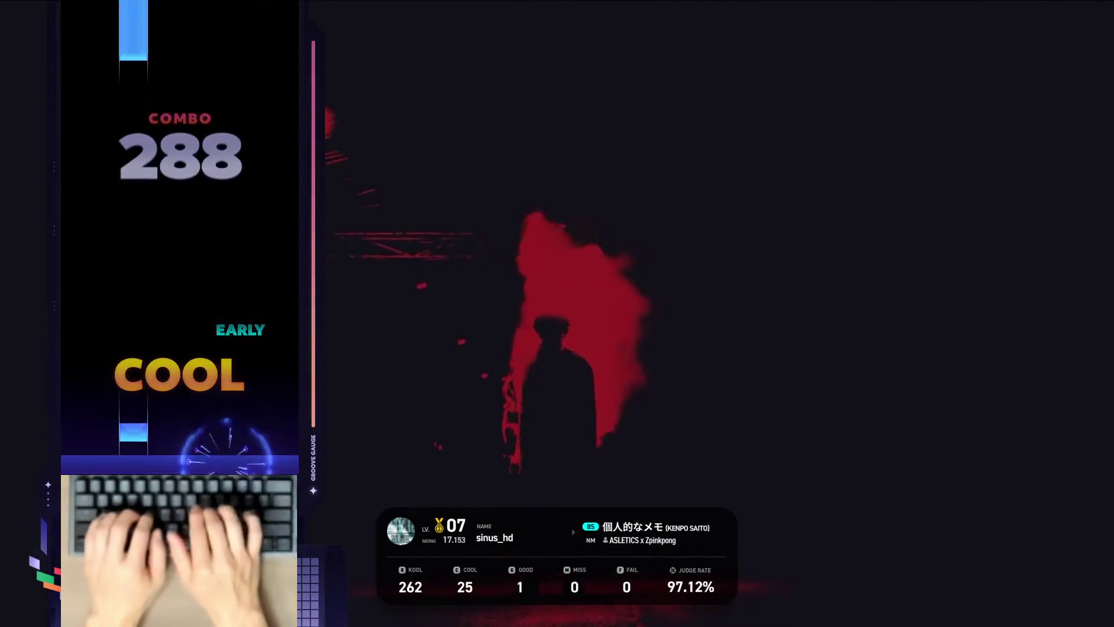
Hold the third-lane long note and hit the final notes, ending at 303 combo, 96.50%
{"action": "key", "text": "d"}
{"action": "key", "text": "k"}
{"action": "key", "text": "d"}
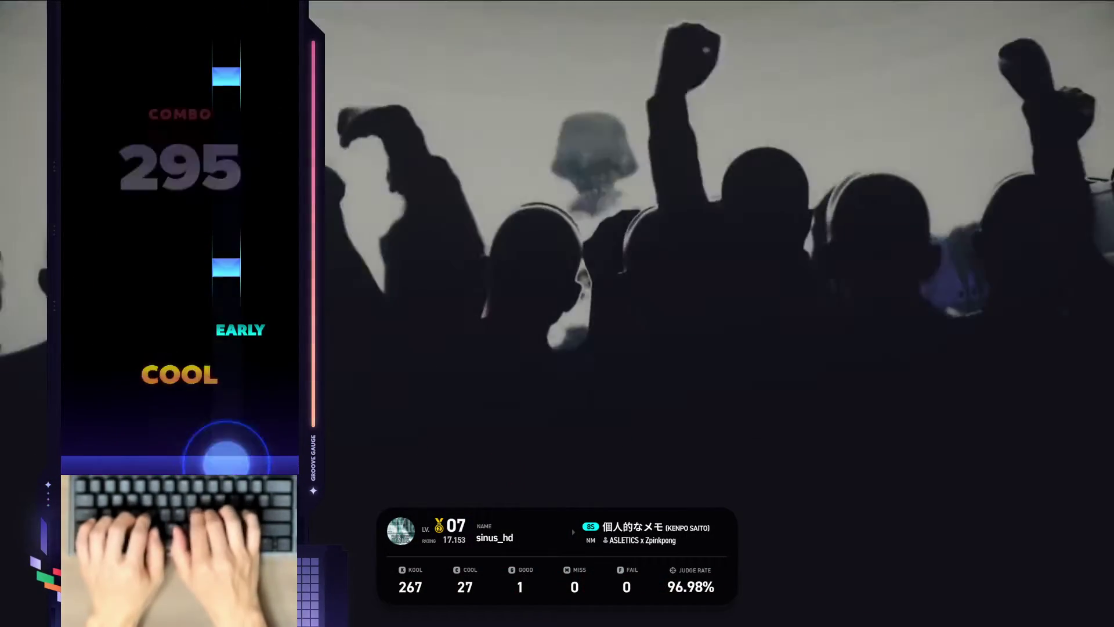
{"action": "key", "text": "f"}
{"action": "key", "text": "j"}
{"action": "key", "text": "d"}
{"action": "key", "text": "k"}
{"action": "key", "text": "f"}
{"action": "key", "text": "k"}
{"action": "key", "text": "d"}
{"action": "key", "text": "j"}
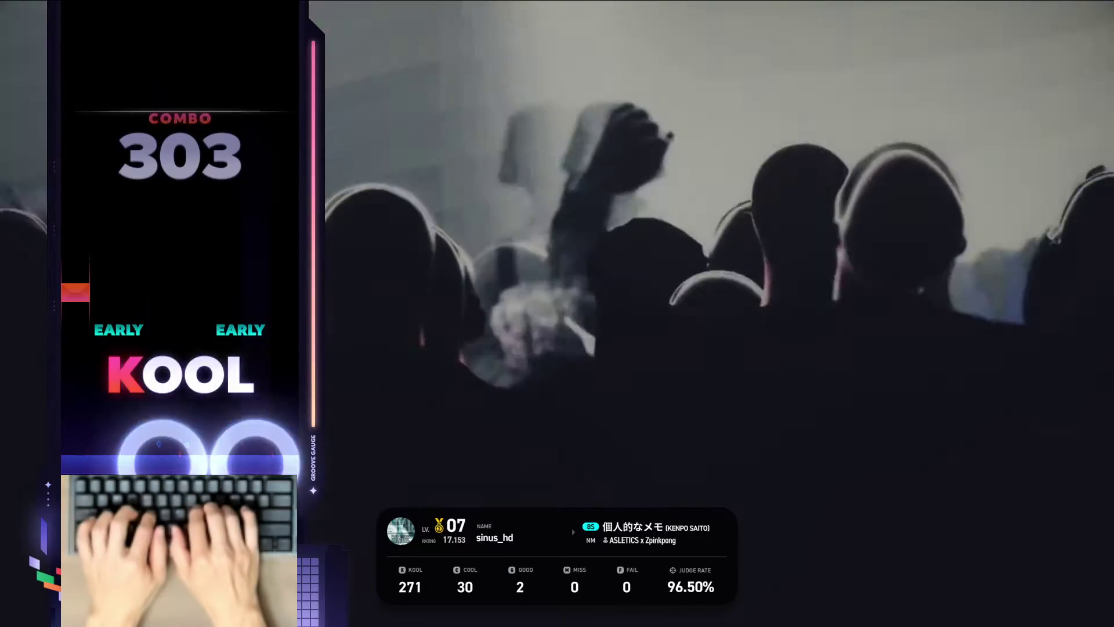